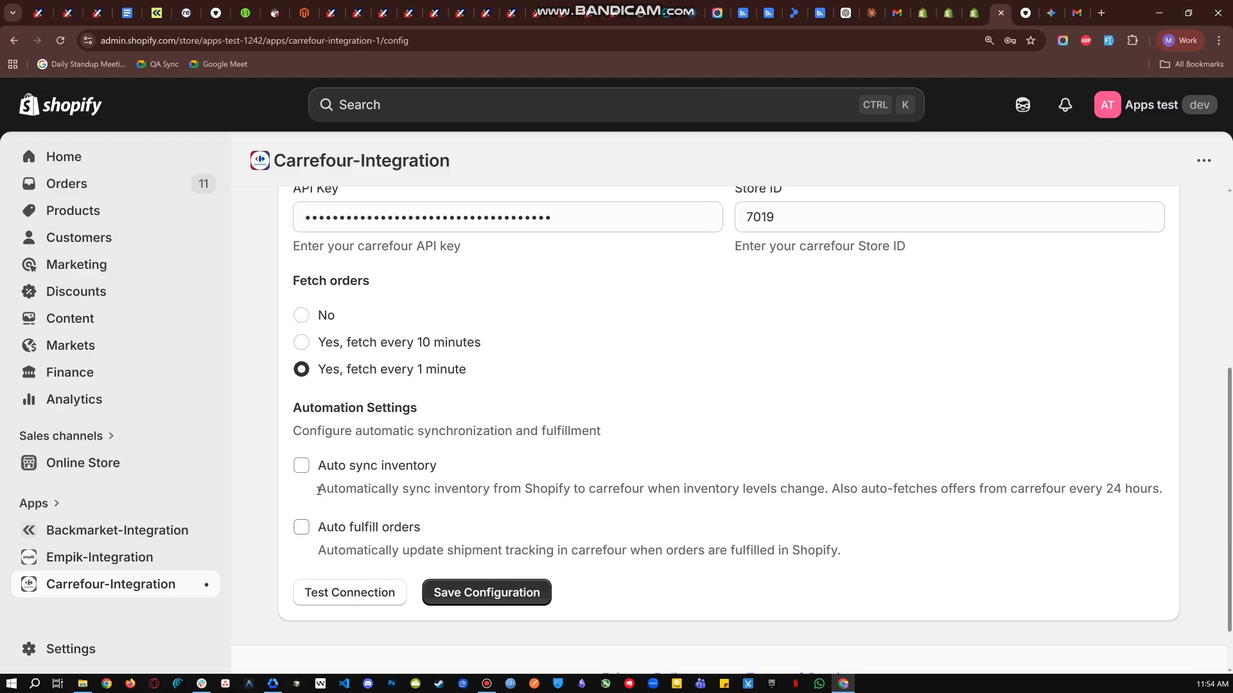
Step: Enable Auto sync inventory and Auto fulfill orders in the Carrefour configuration and save it without storing the password in the browser
{"action": "left_click", "coordinate": [301, 466]}
{"action": "left_click", "coordinate": [301, 528]}
{"action": "left_click", "coordinate": [517, 593]}
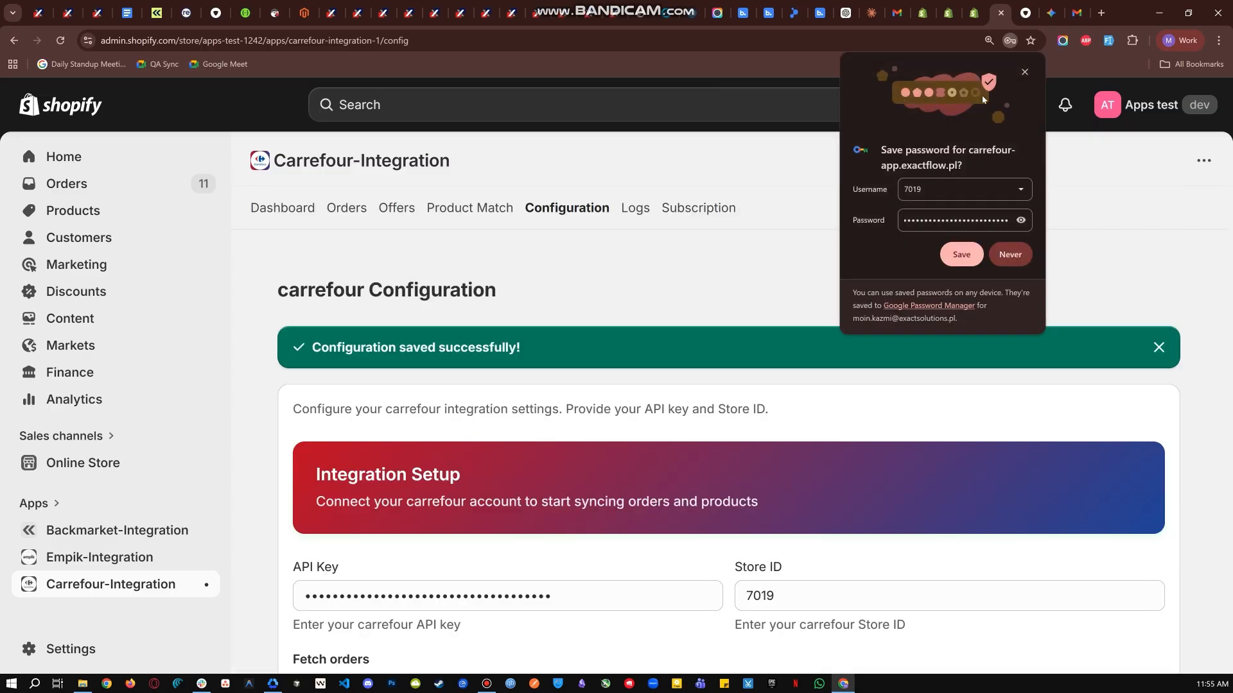
{"action": "left_click", "coordinate": [1027, 76]}
Step: Sync the offers from Carrefour into the integration's offers list
{"action": "left_click", "coordinate": [252, 208]}
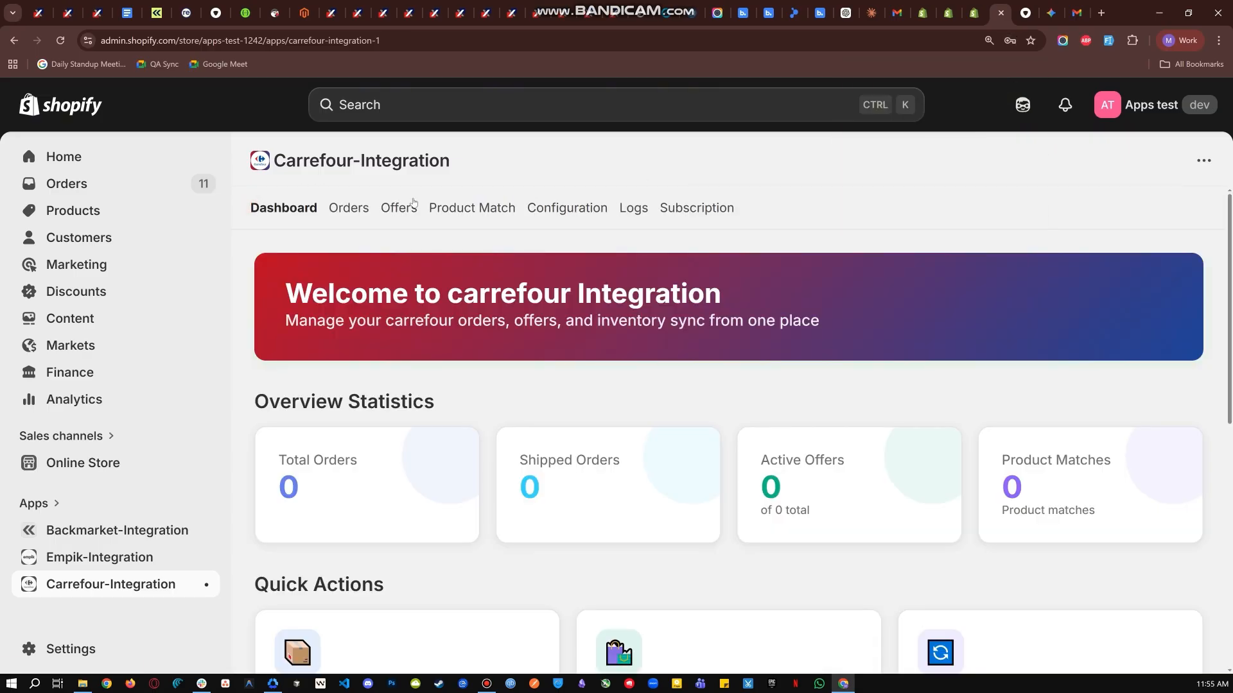
{"action": "left_click", "coordinate": [411, 207]}
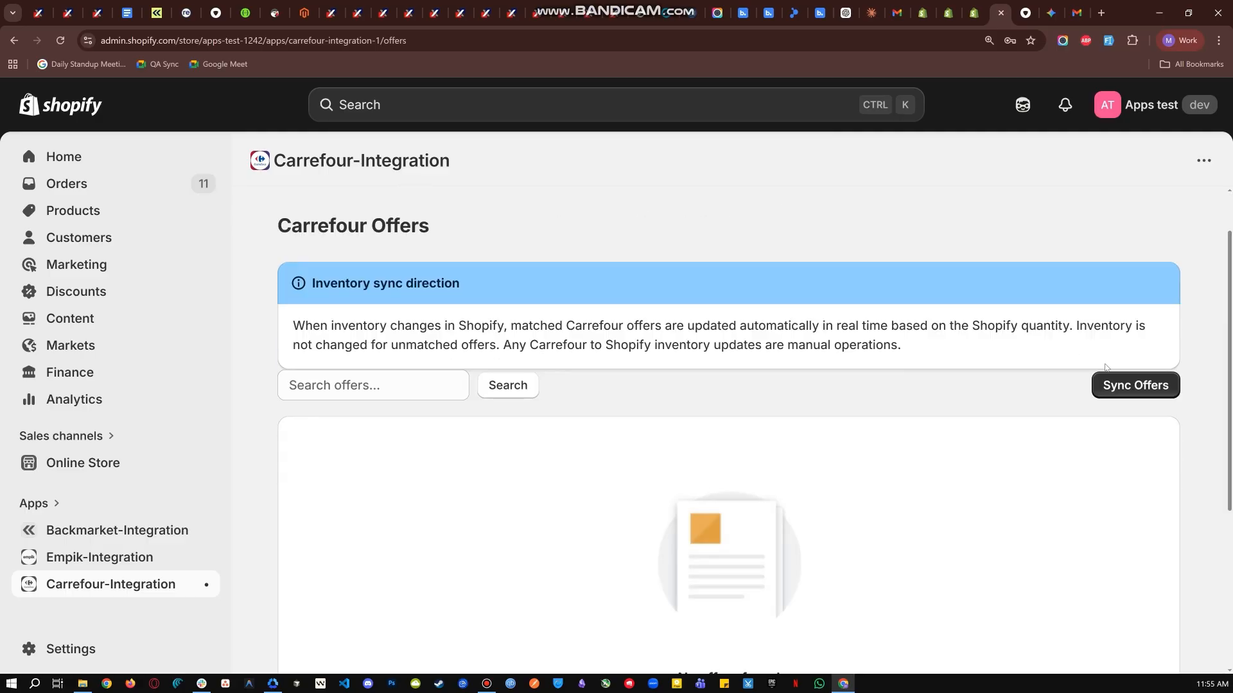
{"action": "scroll", "coordinate": [971, 318], "scroll_direction": "down", "scroll_amount": 2}
{"action": "left_click", "coordinate": [1136, 320]}
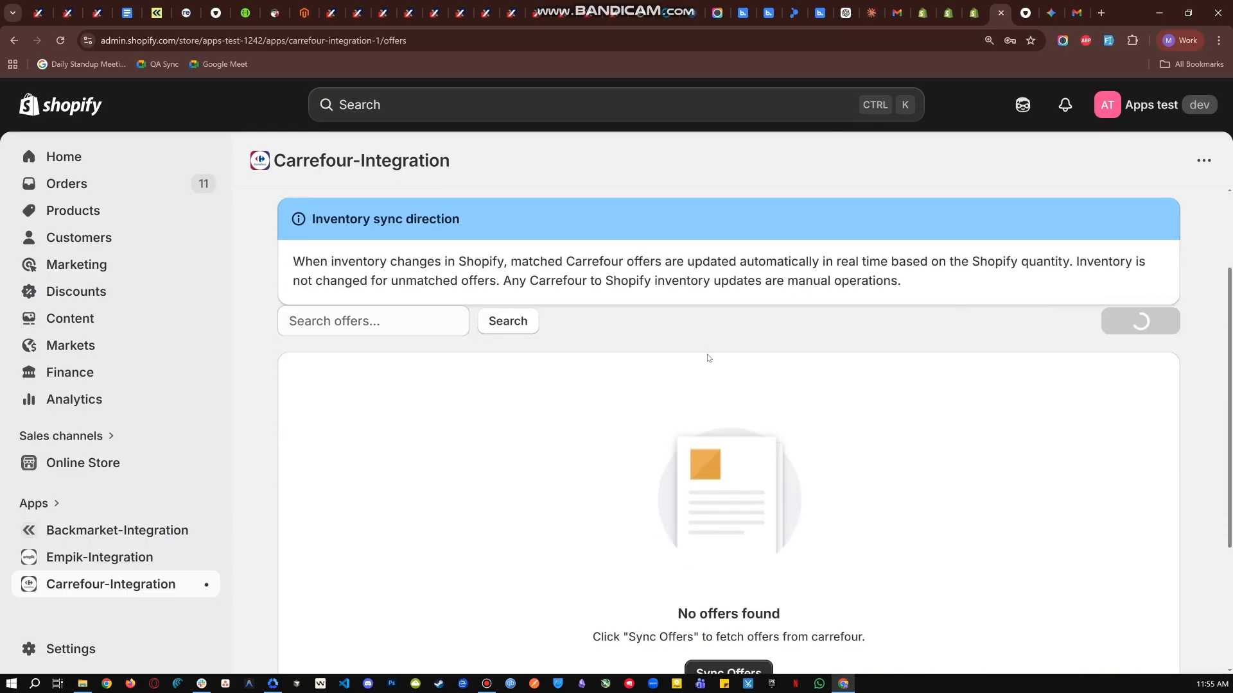
{"action": "scroll", "coordinate": [706, 360], "scroll_direction": "down", "scroll_amount": 2}
{"action": "scroll", "coordinate": [705, 370], "scroll_direction": "up", "scroll_amount": 4}
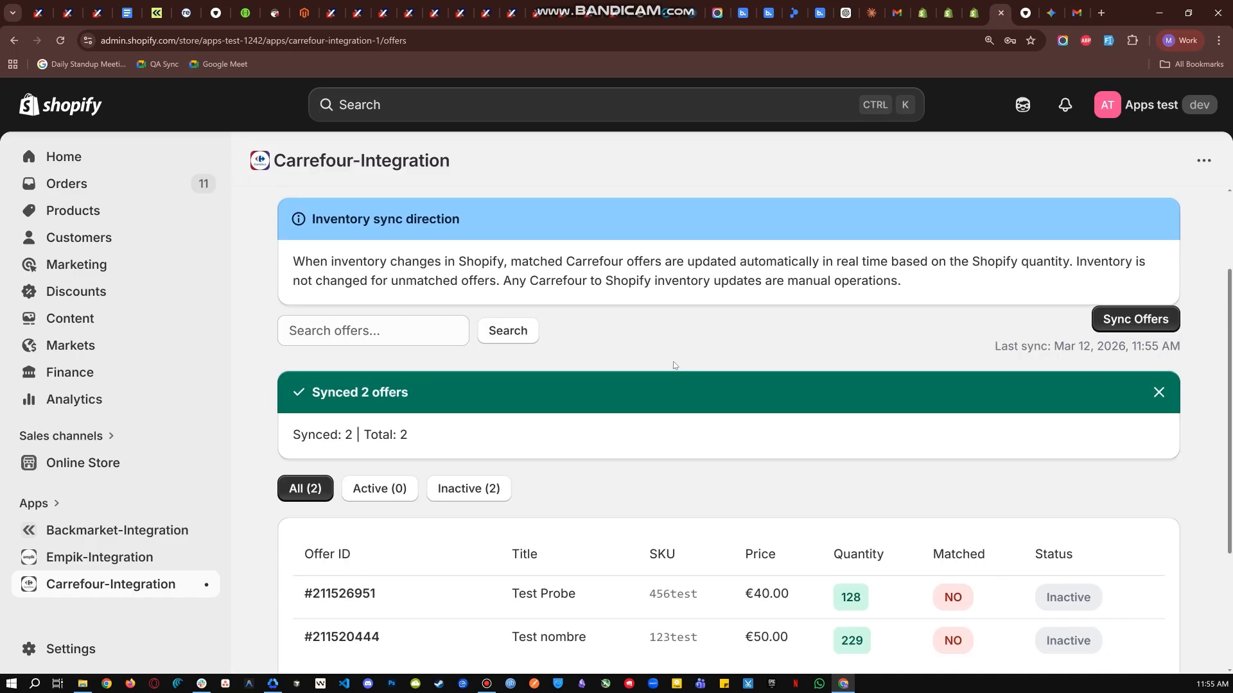
Step: Check the Overview Statistics on the Carrefour integration's dashboard
{"action": "left_click", "coordinate": [288, 210]}
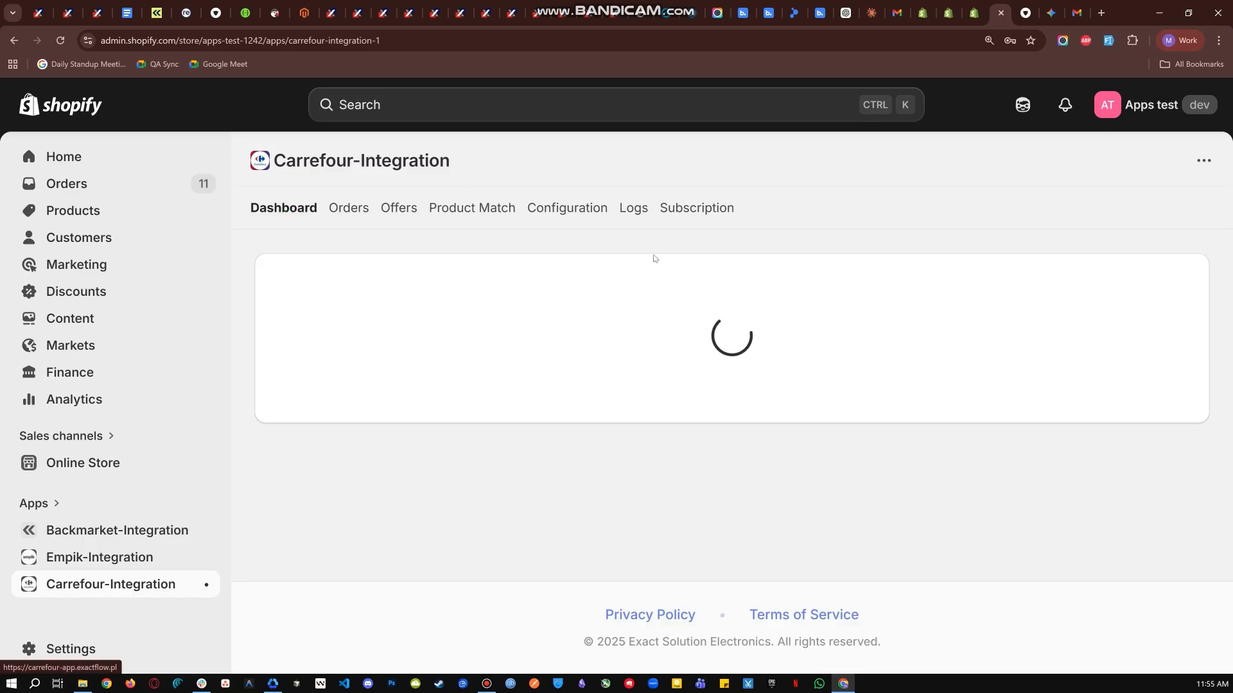
{"action": "scroll", "coordinate": [759, 302], "scroll_direction": "down", "scroll_amount": 1}
{"action": "left_click_drag", "start_coordinate": [443, 333], "coordinate": [206, 342]}
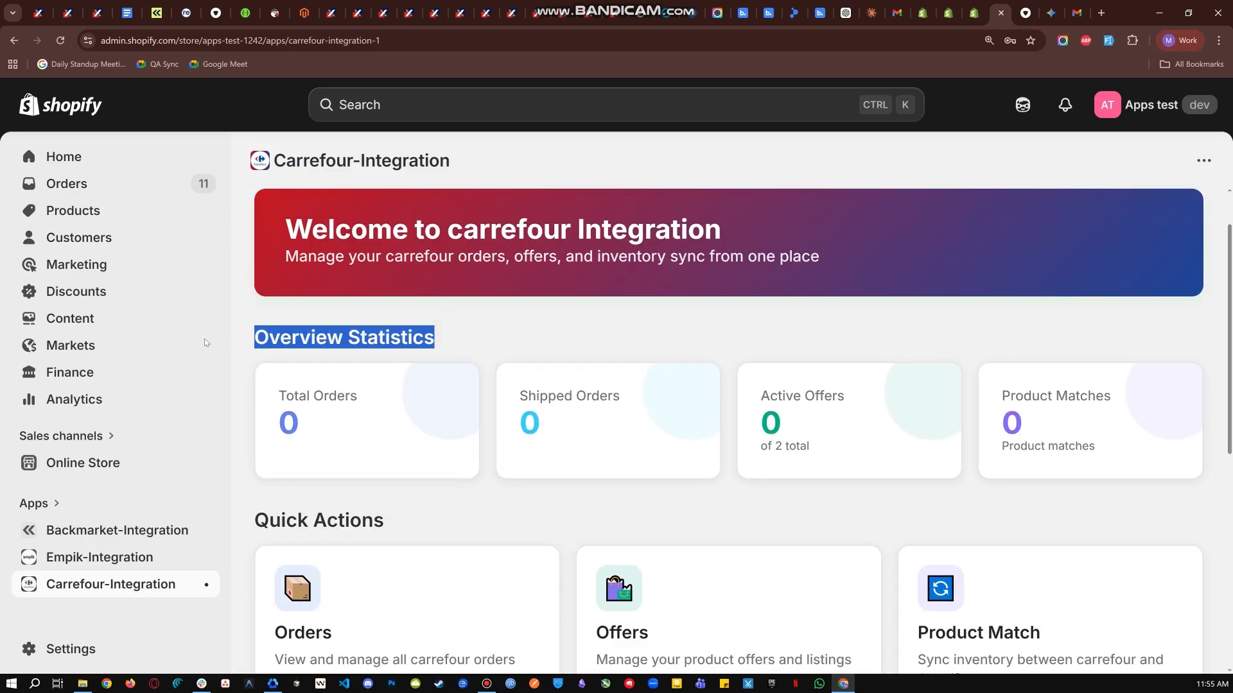
{"action": "left_click", "coordinate": [571, 330]}
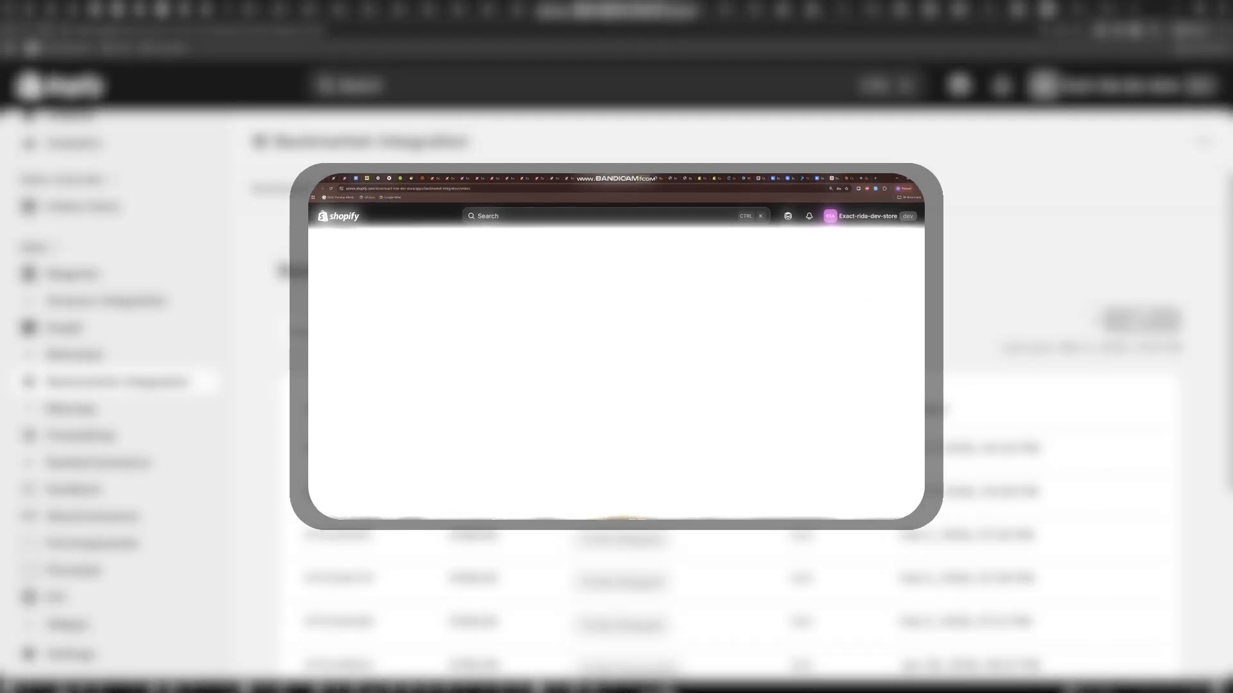
Step: Review the states and tracking entries in the Backmarket orders list while the orders sync
{"action": "scroll", "coordinate": [827, 364], "scroll_direction": "down", "scroll_amount": 3}
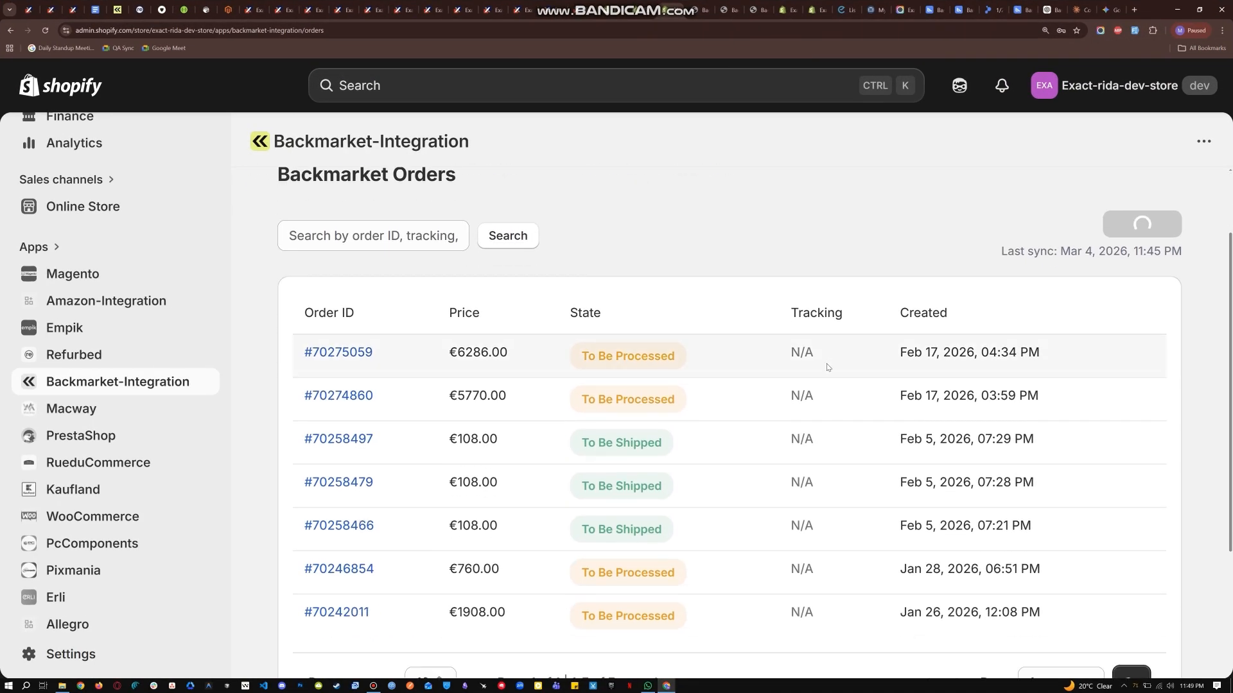
{"action": "scroll", "coordinate": [827, 370], "scroll_direction": "down", "scroll_amount": 1}
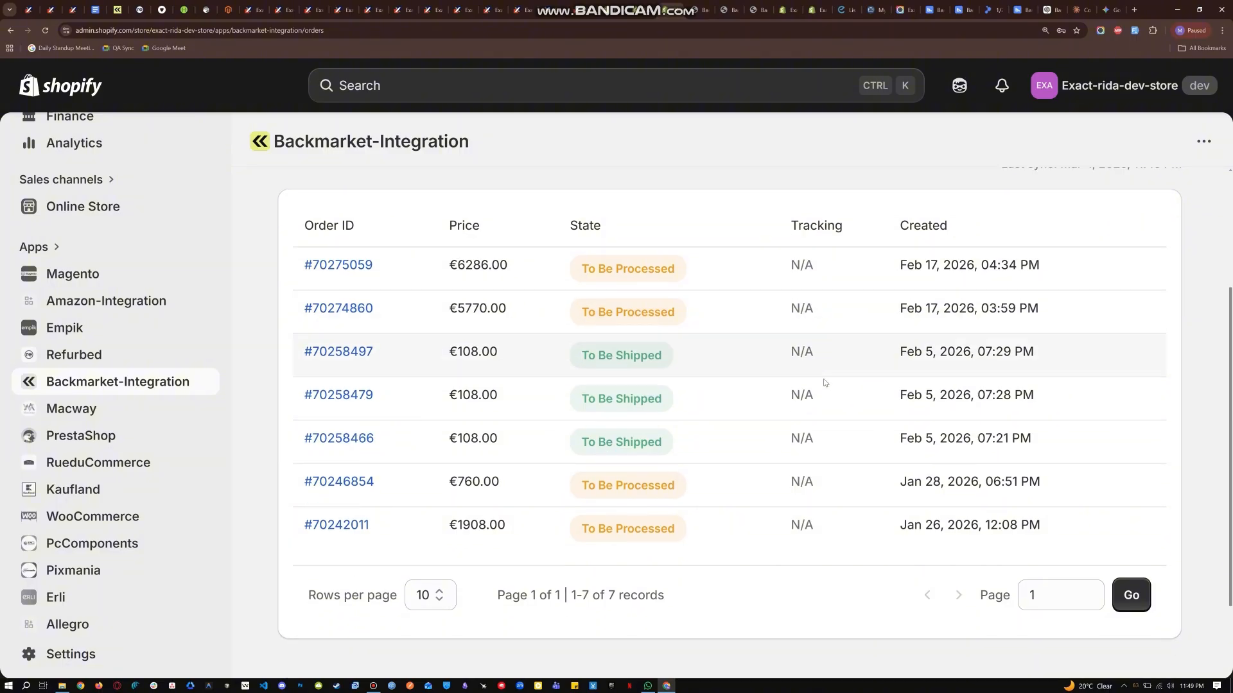
{"action": "scroll", "coordinate": [826, 375], "scroll_direction": "up", "scroll_amount": 2}
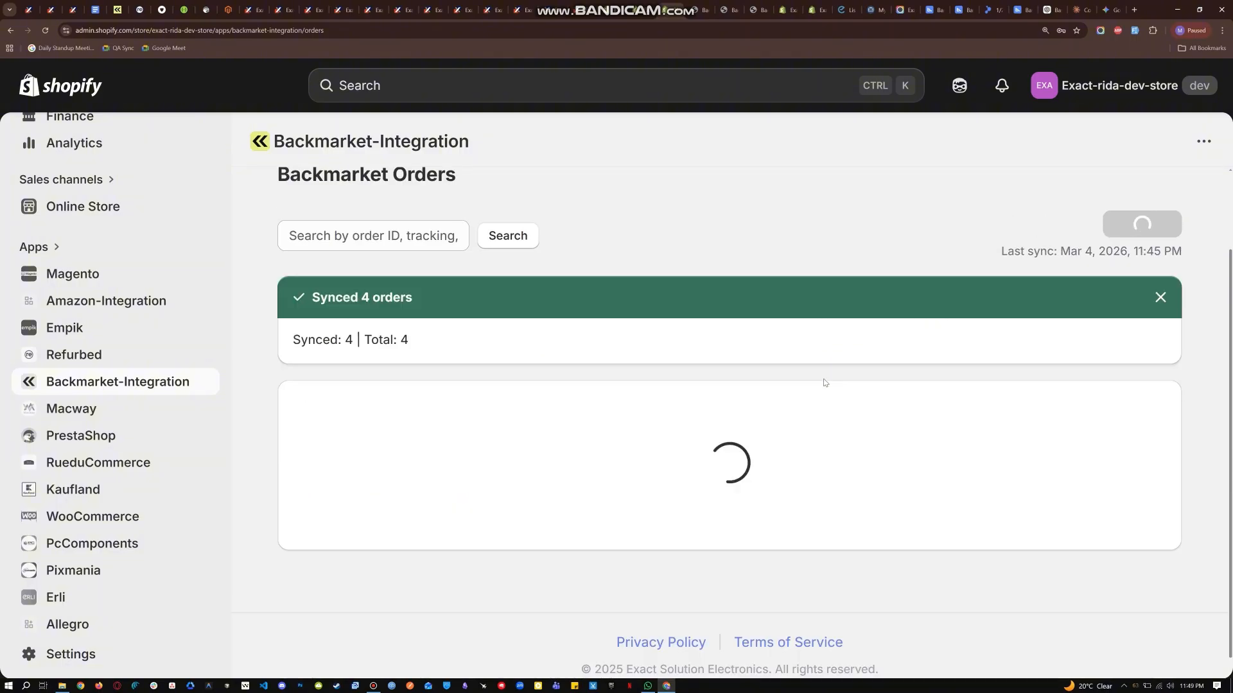
{"action": "scroll", "coordinate": [738, 407], "scroll_direction": "down", "scroll_amount": 1}
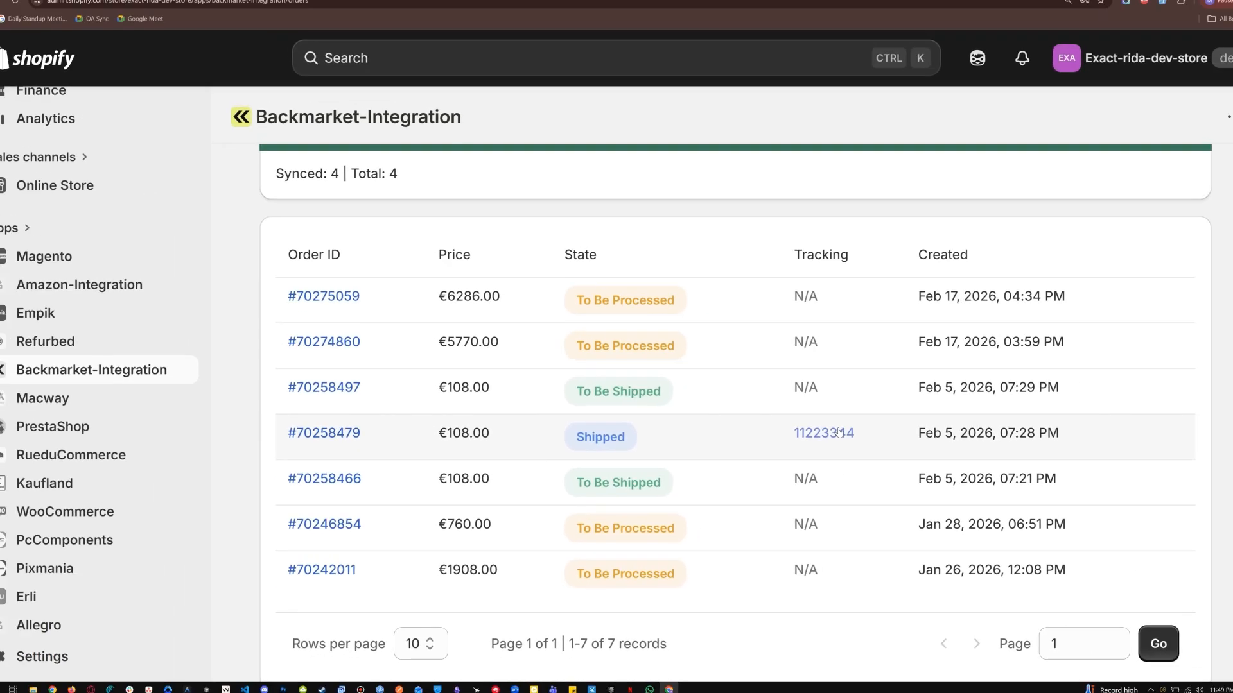
Step: Mark the testBM item of the unfulfilled Backmarket order as fulfilled with tracking number 11223344 and carrier DHL Express
{"action": "left_click", "coordinate": [912, 374]}
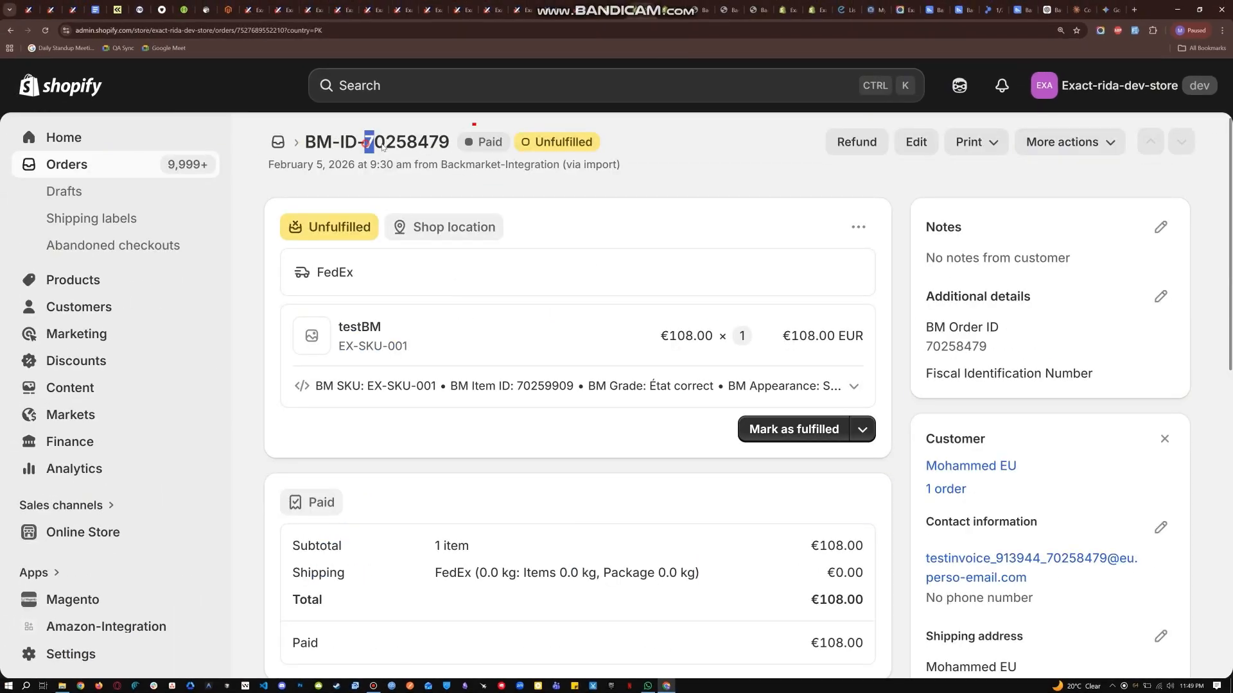
{"action": "left_click_drag", "start_coordinate": [364, 144], "coordinate": [451, 146]}
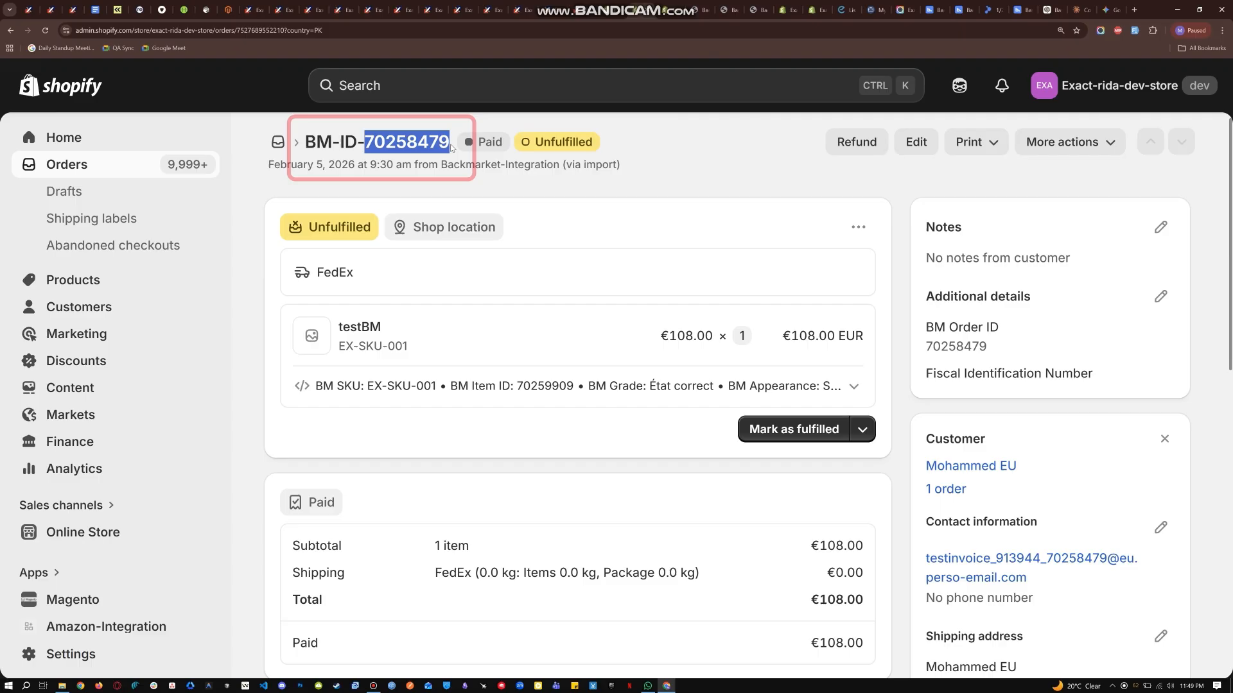
{"action": "left_click", "coordinate": [686, 127]}
{"action": "left_click", "coordinate": [822, 429]}
{"action": "left_click", "coordinate": [379, 420]}
{"action": "type", "text": "11223344"}
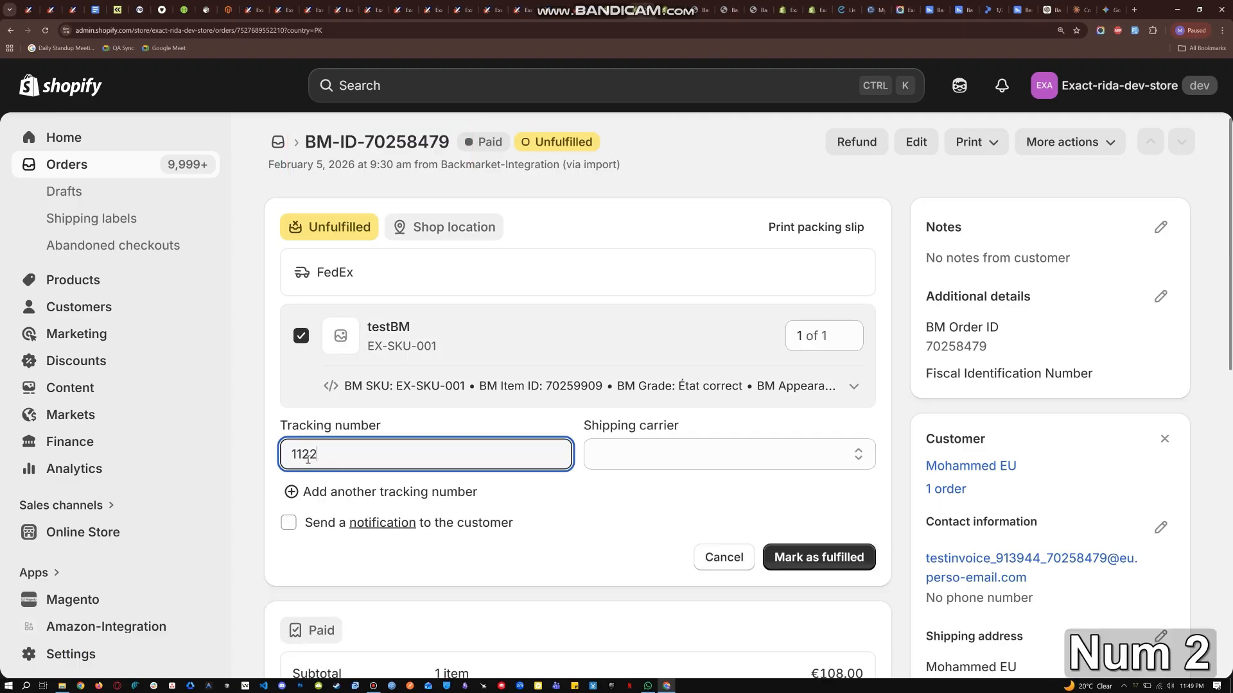
{"action": "left_click", "coordinate": [625, 443]}
{"action": "left_click", "coordinate": [638, 165]}
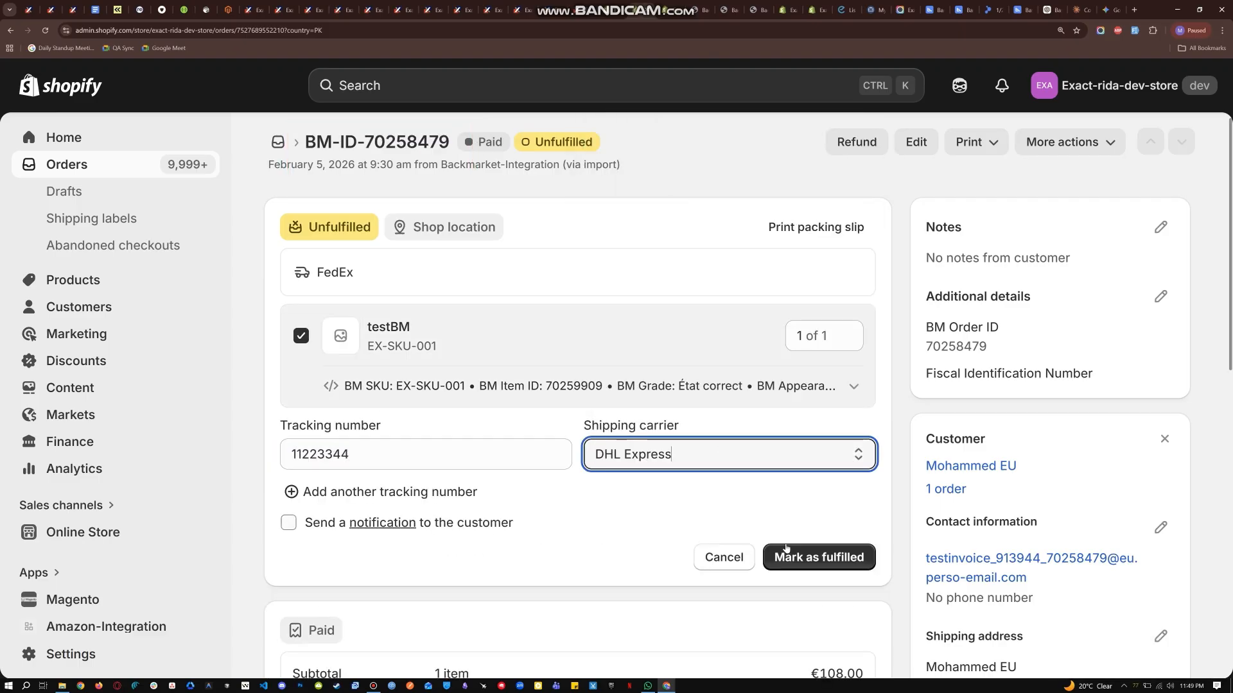
{"action": "left_click", "coordinate": [791, 556]}
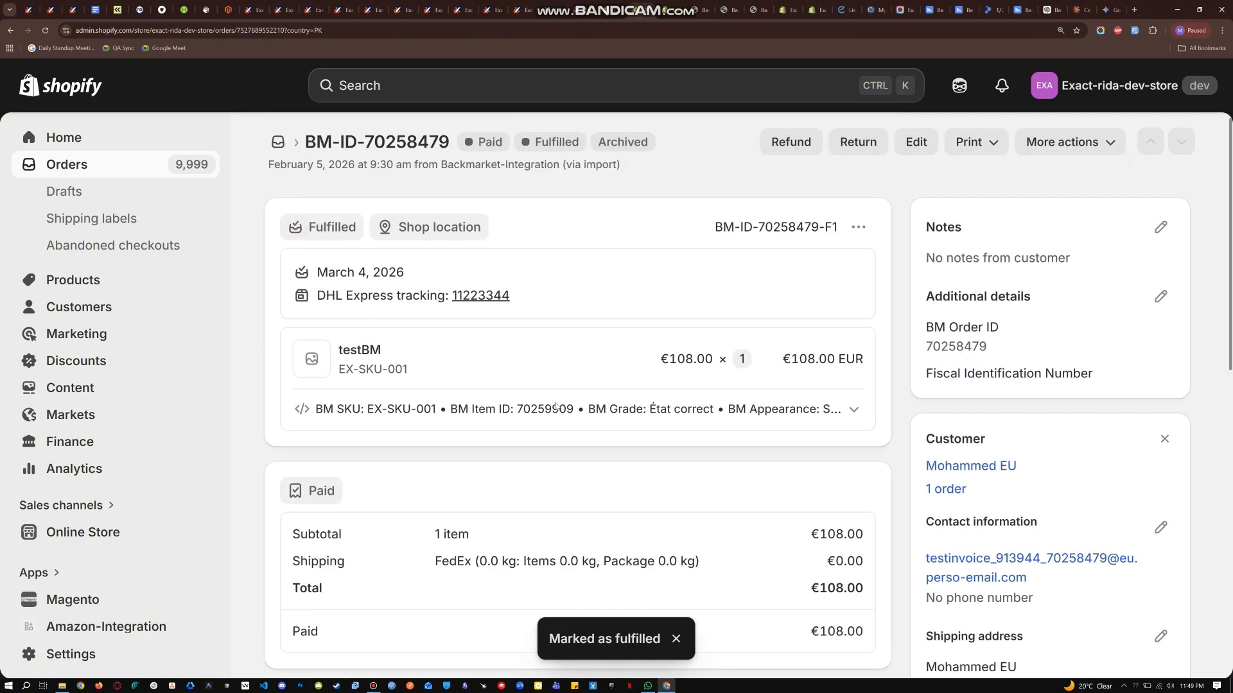
Step: Return to the Backmarket-Integration orders and sync them again to update the fulfilled order
{"action": "left_click", "coordinate": [673, 10]}
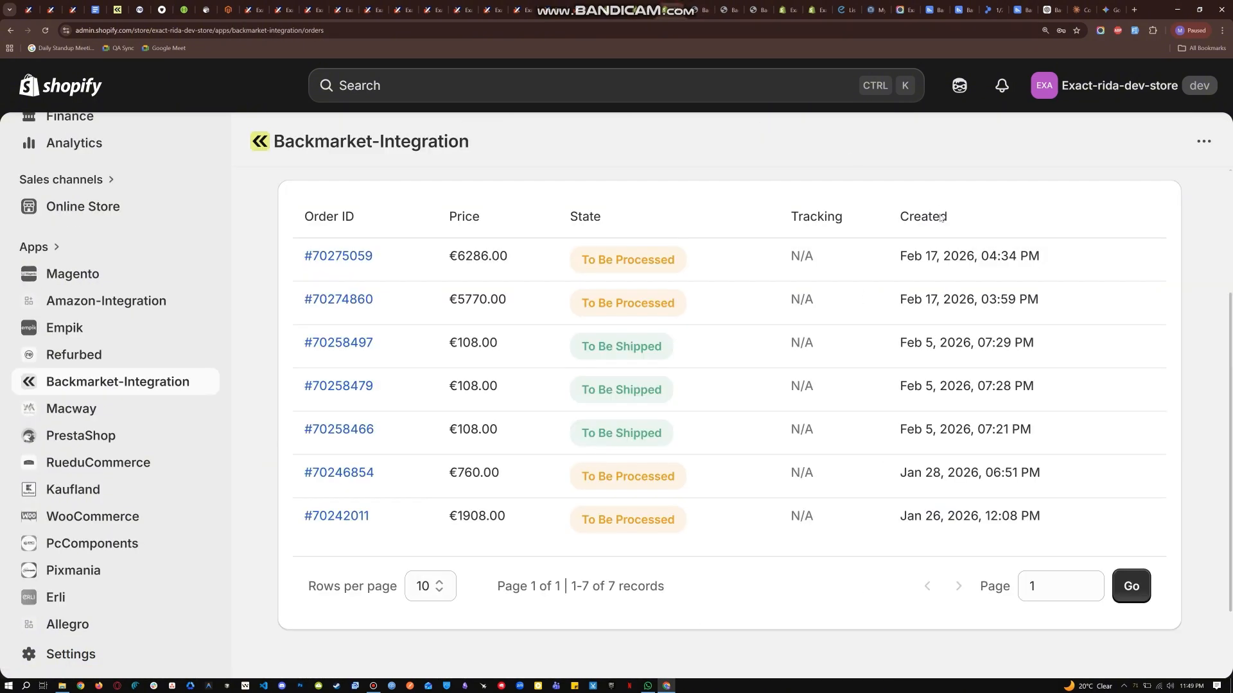
{"action": "scroll", "coordinate": [829, 346], "scroll_direction": "up", "scroll_amount": 3}
{"action": "left_click", "coordinate": [1124, 320]}
{"action": "scroll", "coordinate": [829, 365], "scroll_direction": "down", "scroll_amount": 2}
{"action": "scroll", "coordinate": [738, 407], "scroll_direction": "down", "scroll_amount": 2}
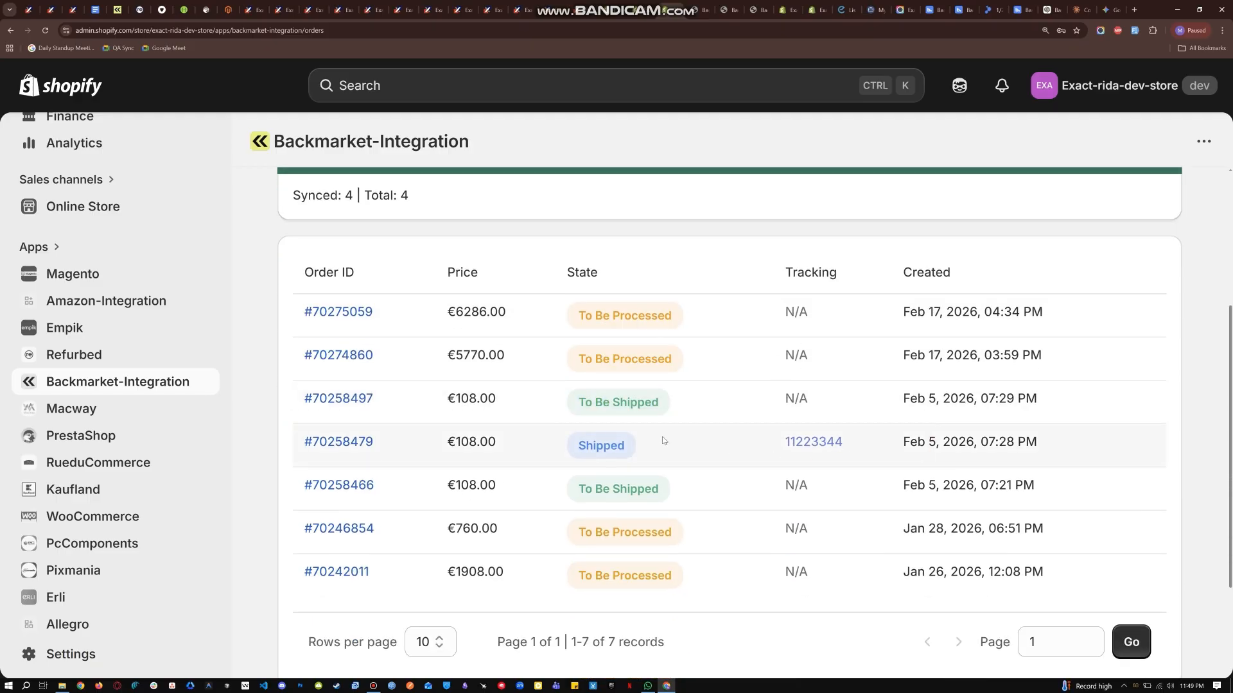
Step: Open the fulfilled order's details in Backmarket-Integration and check its order ID, state and shipper
{"action": "left_click", "coordinate": [343, 443]}
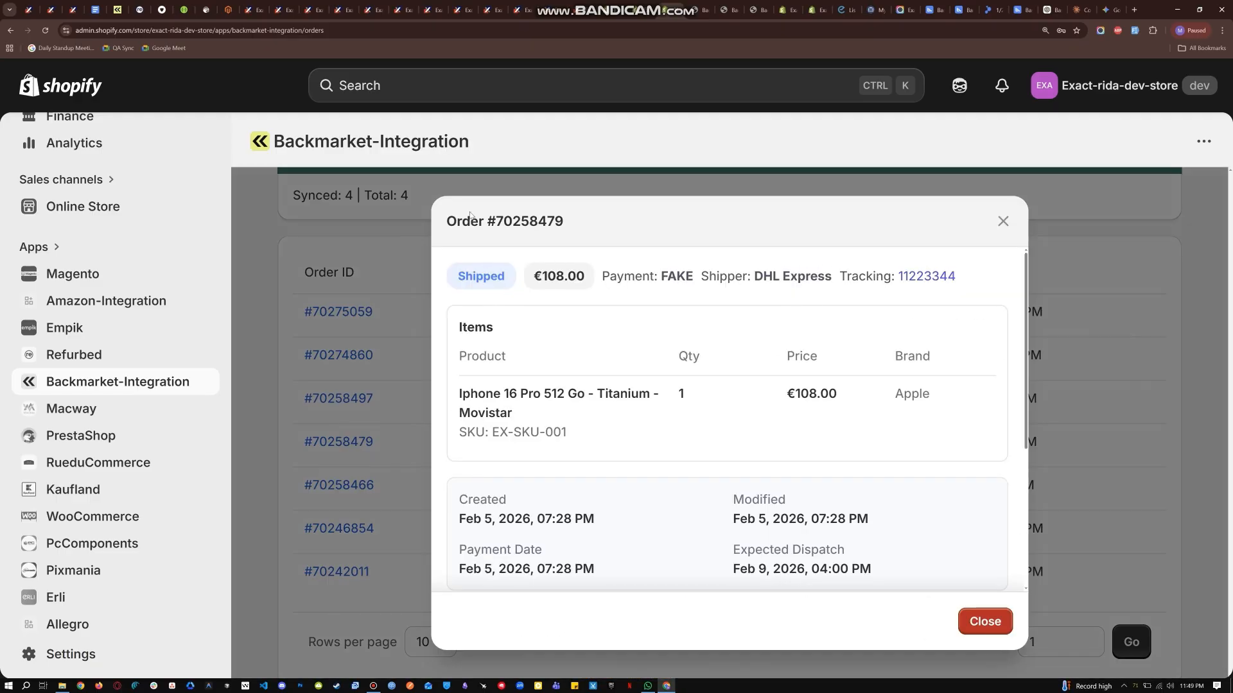
{"action": "left_click_drag", "start_coordinate": [448, 229], "coordinate": [594, 235]}
{"action": "left_click", "coordinate": [578, 223]}
{"action": "left_click_drag", "start_coordinate": [516, 273], "coordinate": [456, 276]}
{"action": "left_click", "coordinate": [525, 281]}
{"action": "left_click_drag", "start_coordinate": [751, 277], "coordinate": [832, 277]}
{"action": "left_click", "coordinate": [849, 309]}
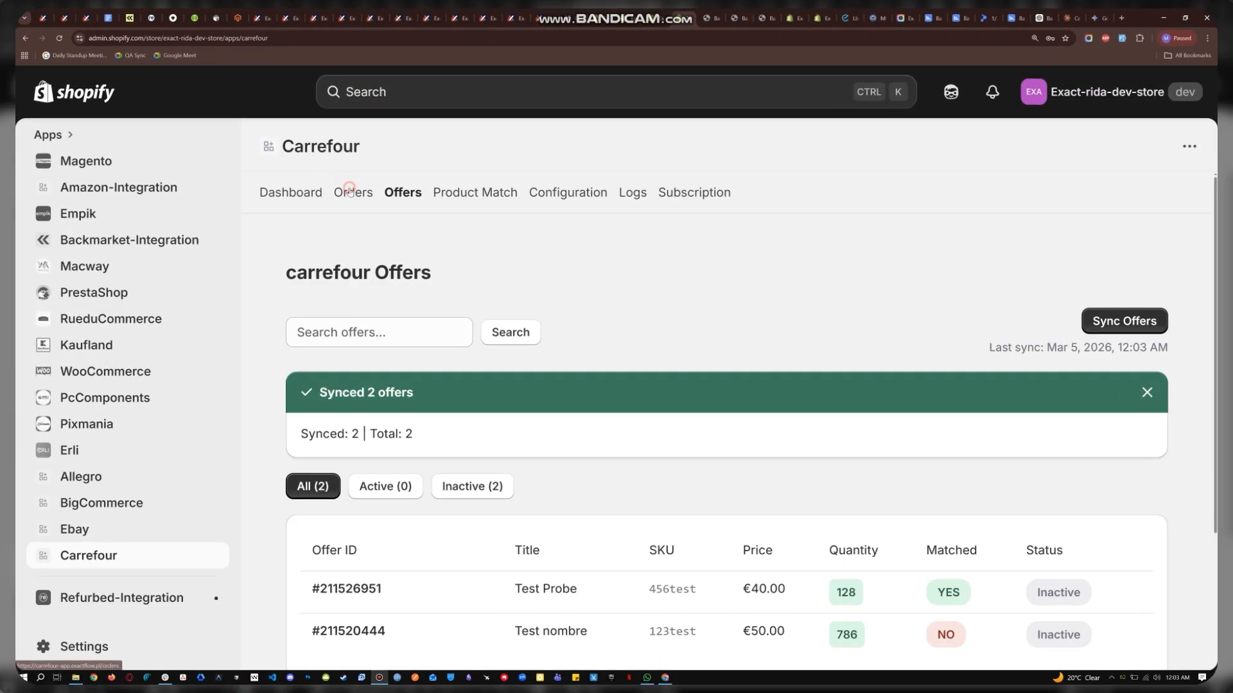
Step: Open the Carrefour offers list and examine its Offer ID, Title, SKU, Price, Quantity, Matched and Status columns
{"action": "left_click", "coordinate": [348, 192]}
{"action": "left_click", "coordinate": [403, 192]}
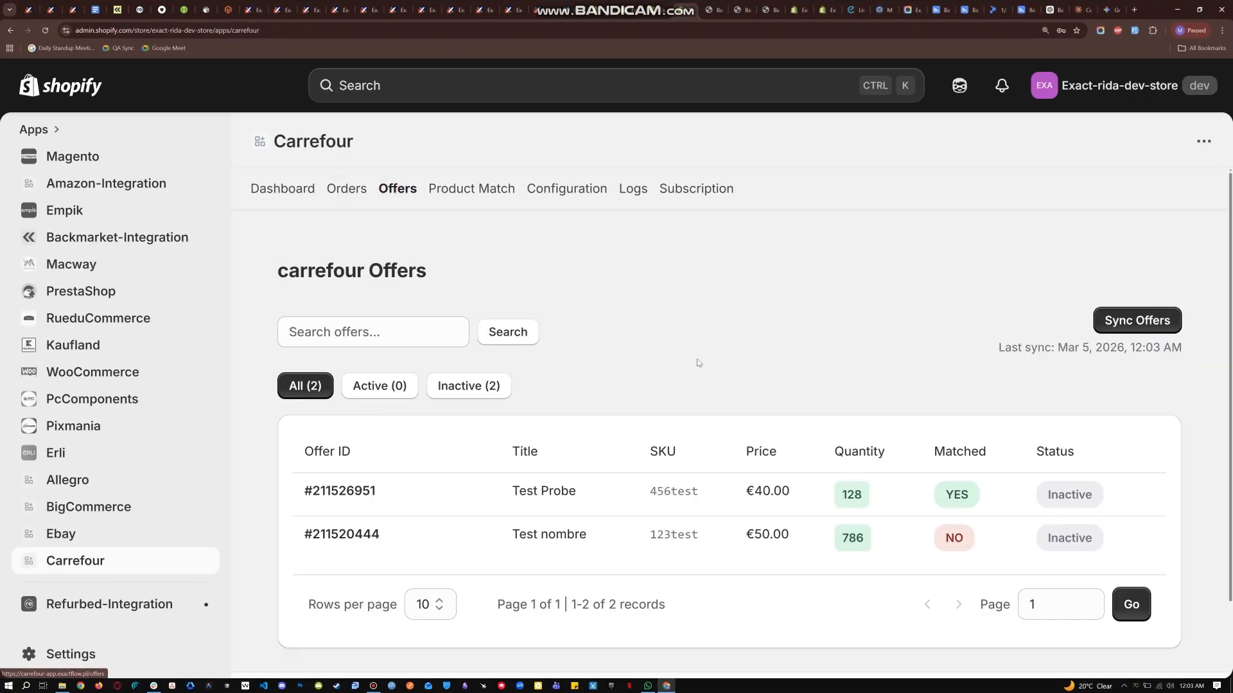
{"action": "scroll", "coordinate": [581, 335], "scroll_direction": "down", "scroll_amount": 1}
{"action": "left_click_drag", "start_coordinate": [278, 223], "coordinate": [451, 223]}
{"action": "left_click", "coordinate": [451, 222]}
{"action": "left_click_drag", "start_coordinate": [301, 403], "coordinate": [376, 405]}
{"action": "left_click", "coordinate": [375, 404]}
{"action": "left_click_drag", "start_coordinate": [476, 403], "coordinate": [552, 404]}
{"action": "left_click", "coordinate": [569, 403]}
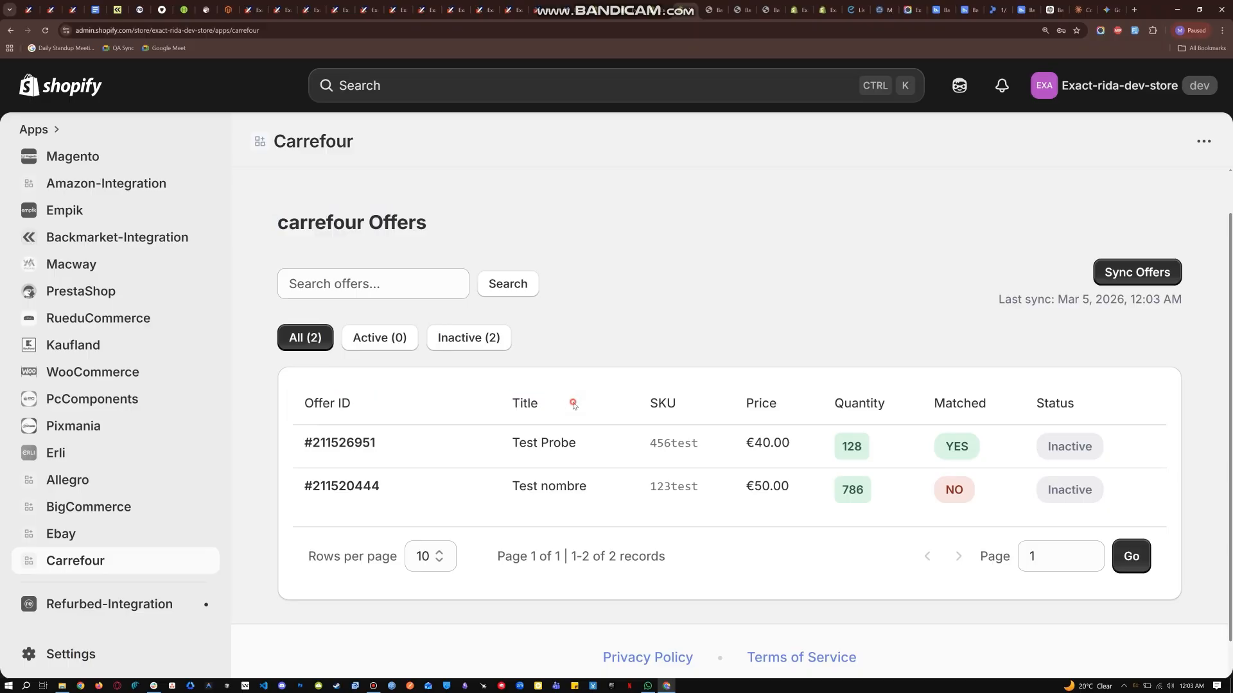
{"action": "left_click_drag", "start_coordinate": [634, 399], "coordinate": [1084, 406]}
{"action": "left_click", "coordinate": [700, 411]}
{"action": "left_click", "coordinate": [783, 402]}
{"action": "left_click", "coordinate": [918, 402]}
{"action": "left_click", "coordinate": [1006, 405]}
{"action": "left_click", "coordinate": [1089, 404]}
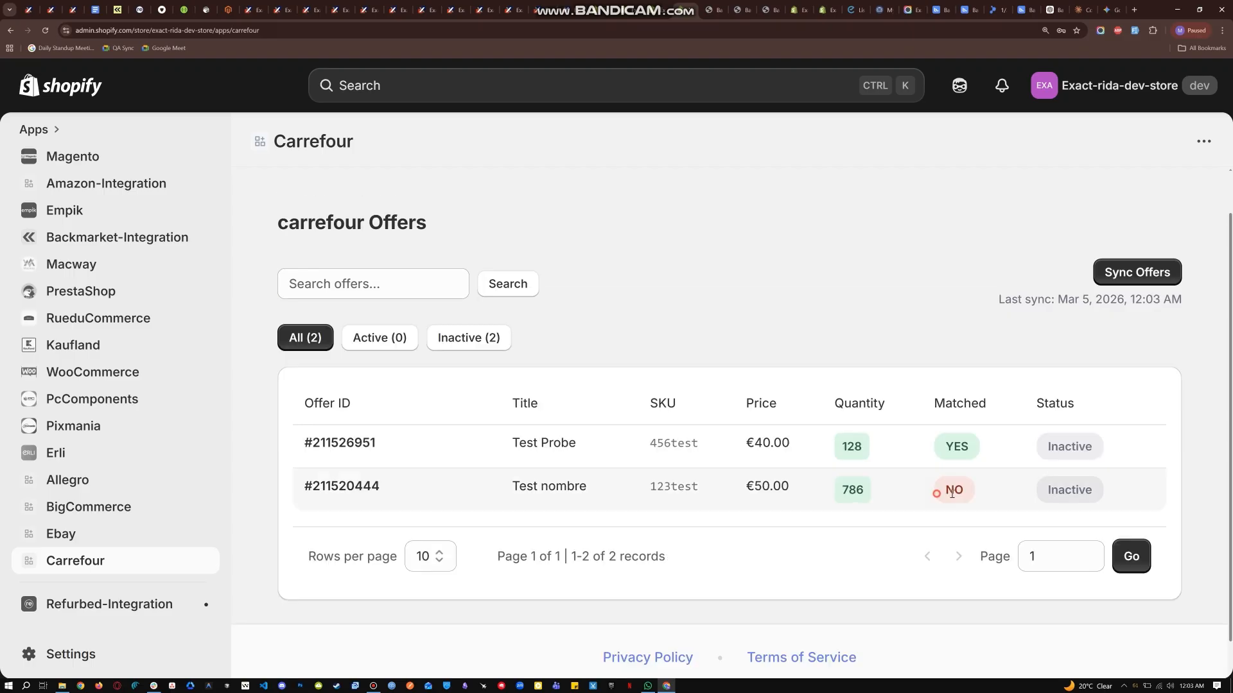
Step: Check the Matched value of the Test nombre offer in the Carrefour offers list
{"action": "left_click_drag", "start_coordinate": [928, 494], "coordinate": [974, 496]}
{"action": "left_click", "coordinate": [934, 399]}
{"action": "left_click_drag", "start_coordinate": [926, 402], "coordinate": [1003, 410]}
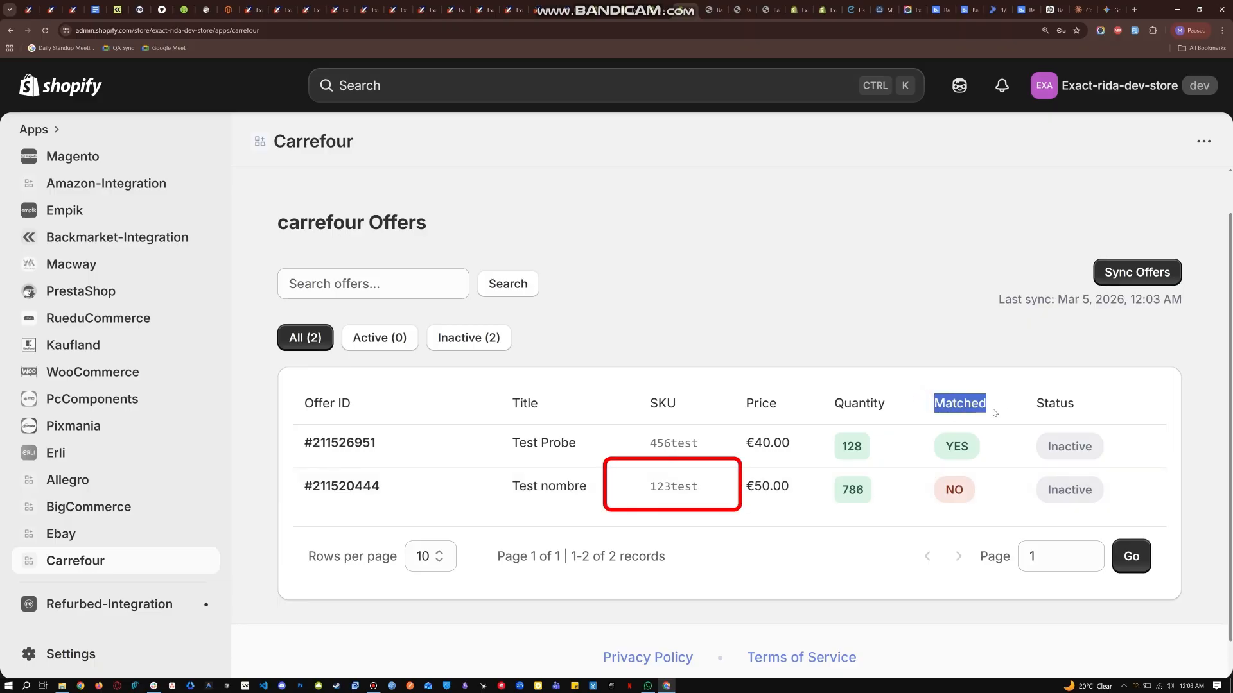
{"action": "left_click", "coordinate": [995, 409]}
Step: Copy the SKU 123test of the Test nombre offer
{"action": "double_click", "coordinate": [663, 489]}
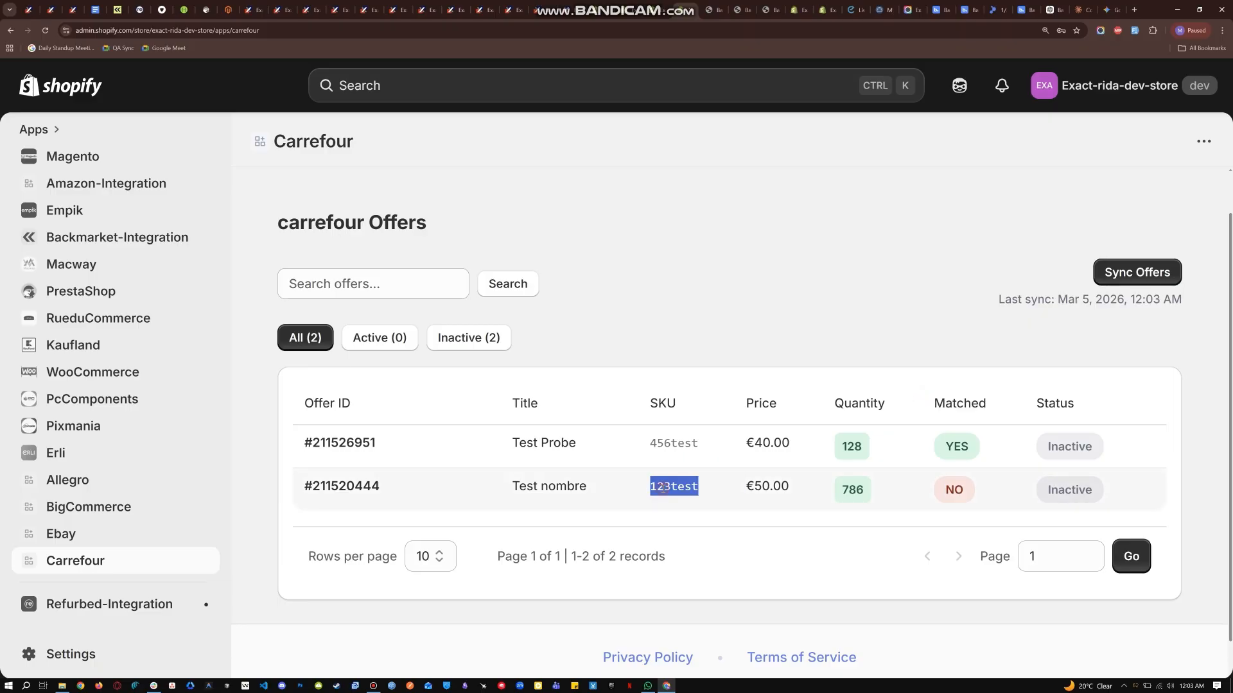
{"action": "key", "text": "ctrl+c"}
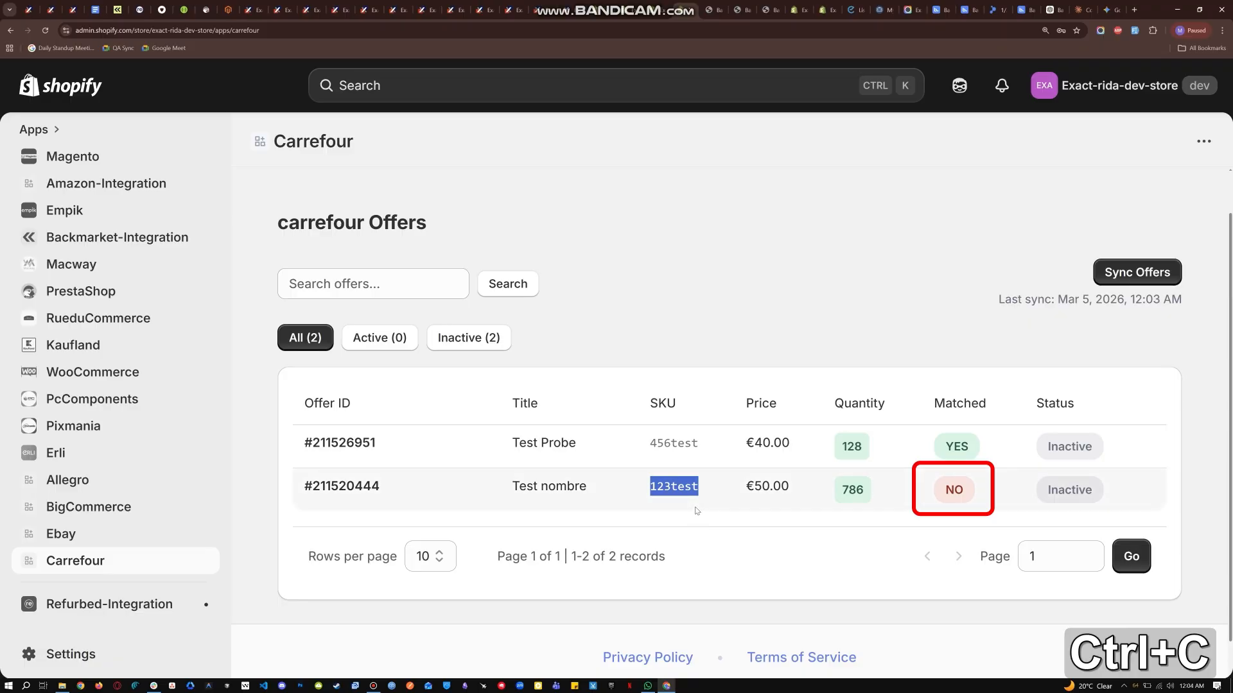
{"action": "left_click", "coordinate": [695, 507]}
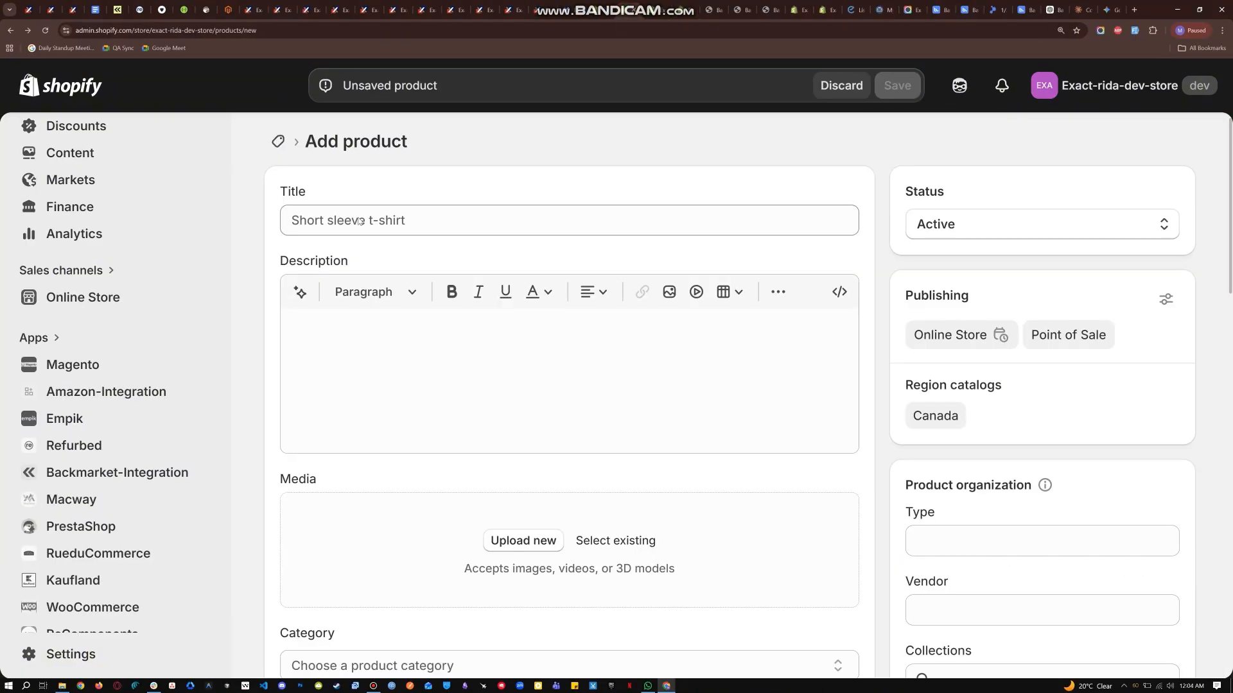
Step: Title the new Shopify product "Carrefour Test Product"
{"action": "left_click", "coordinate": [355, 228]}
{"action": "type", "text": "Carre"}
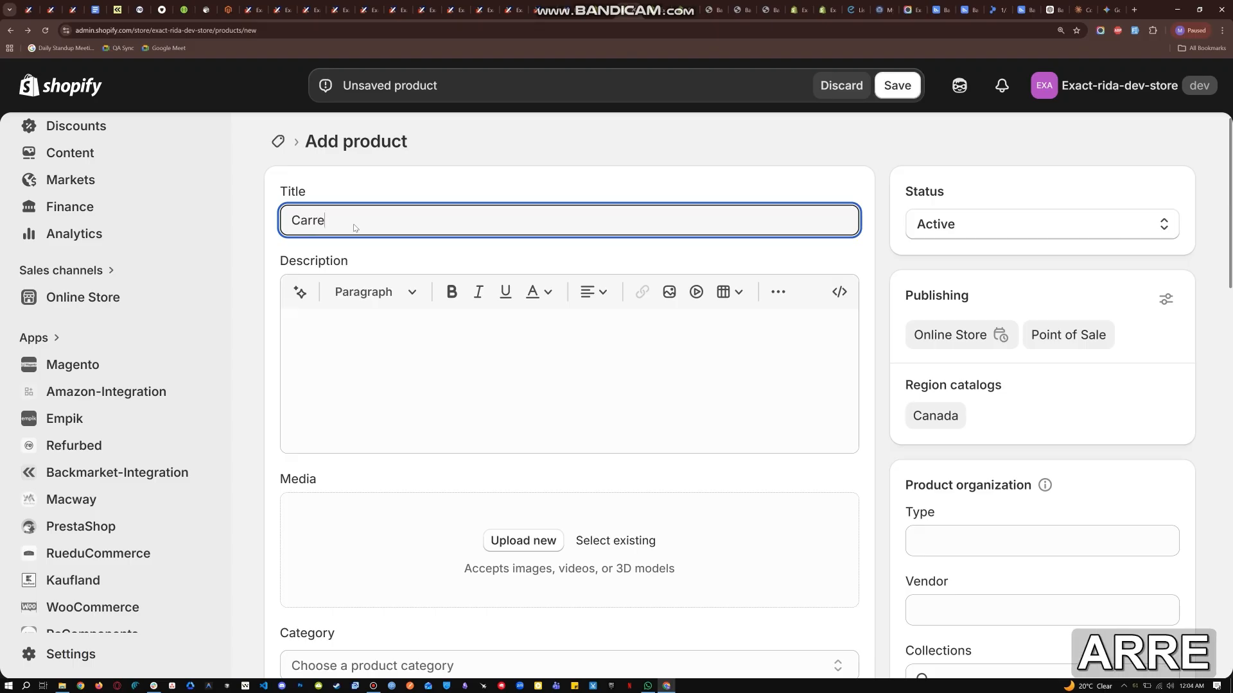
{"action": "type", "text": "four Test Product"}
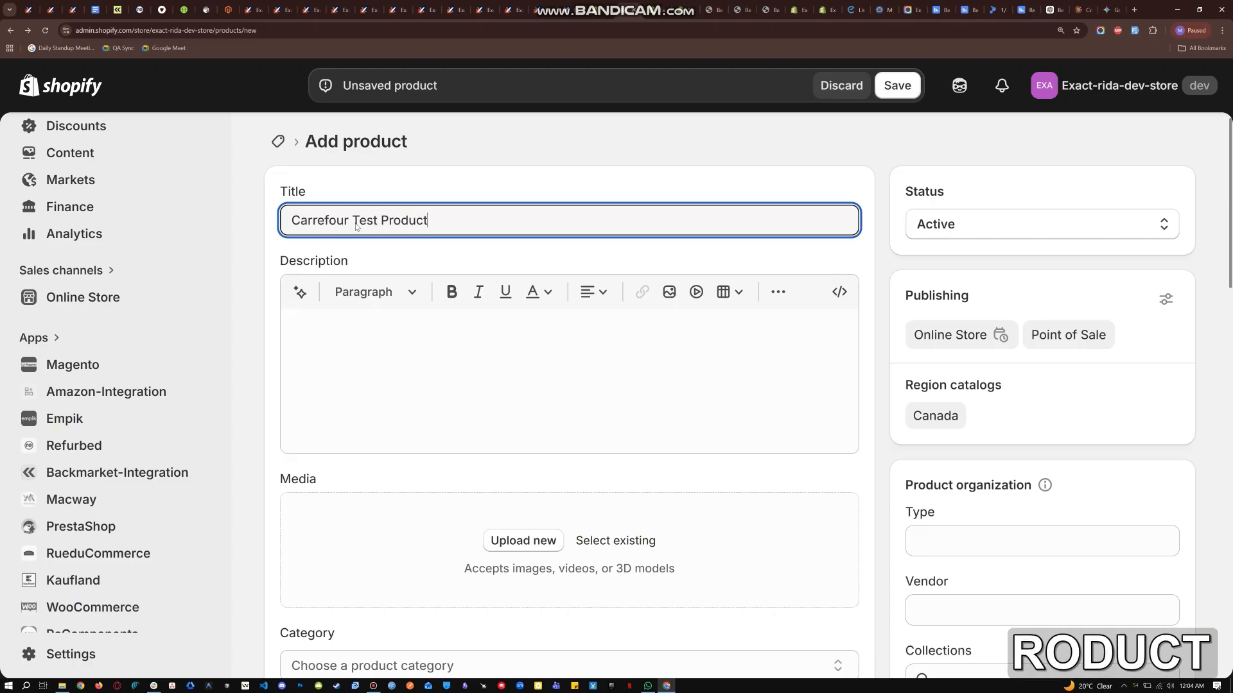
Step: Paste 123test as the new product's SKU without a leading space, and save the product
{"action": "scroll", "coordinate": [455, 392], "scroll_direction": "down", "scroll_amount": 3}
{"action": "scroll", "coordinate": [455, 393], "scroll_direction": "down", "scroll_amount": 3}
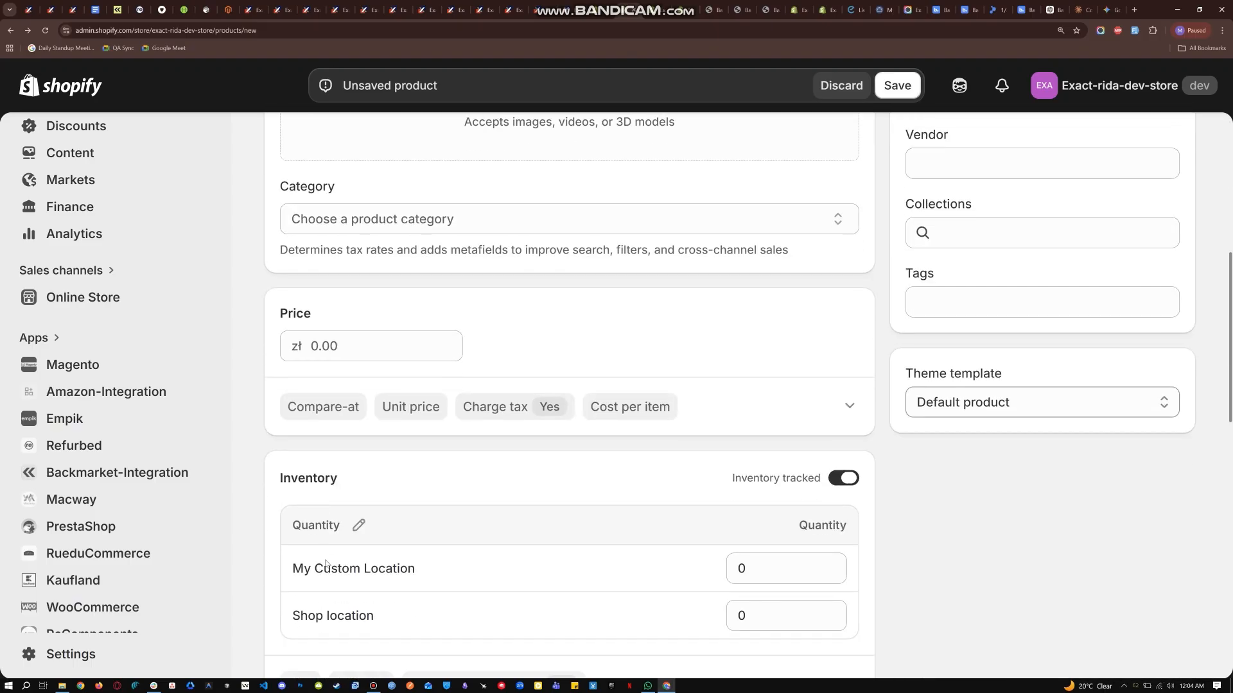
{"action": "left_click", "coordinate": [300, 603]}
{"action": "scroll", "coordinate": [302, 591], "scroll_direction": "down", "scroll_amount": 2}
{"action": "key", "text": "ctrl+v"}
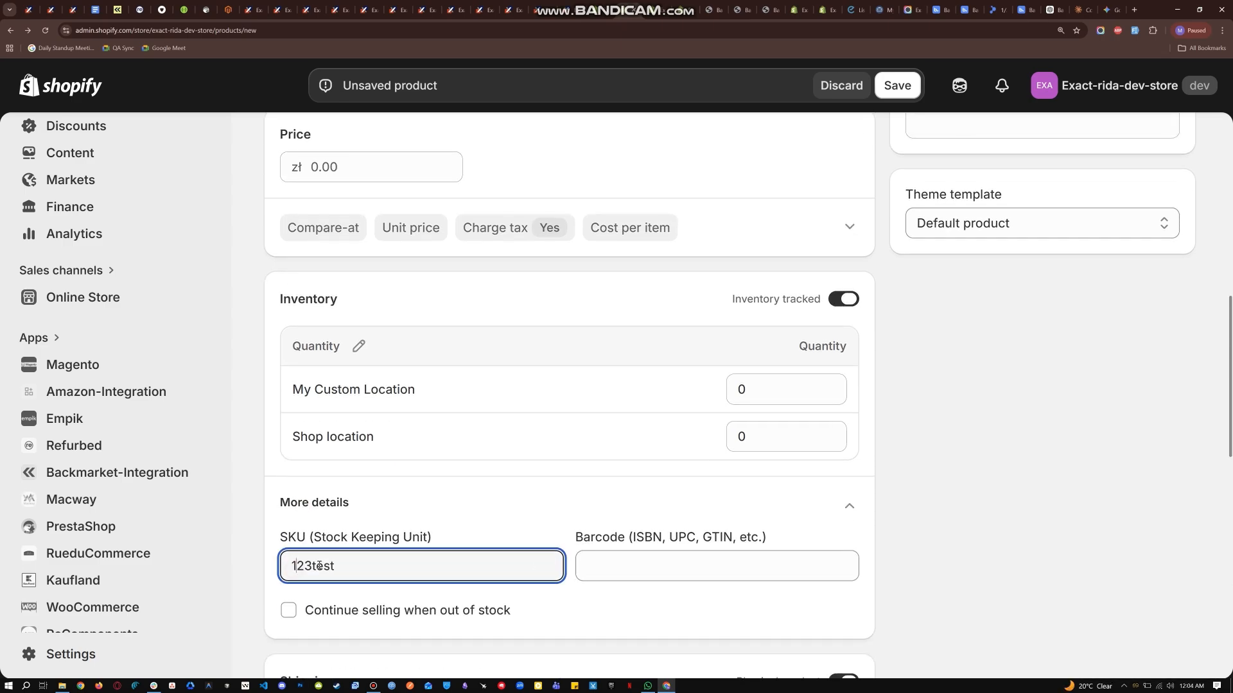
{"action": "key", "text": "BackSpace"}
{"action": "scroll", "coordinate": [630, 545], "scroll_direction": "down", "scroll_amount": 2}
{"action": "left_click", "coordinate": [898, 85]}
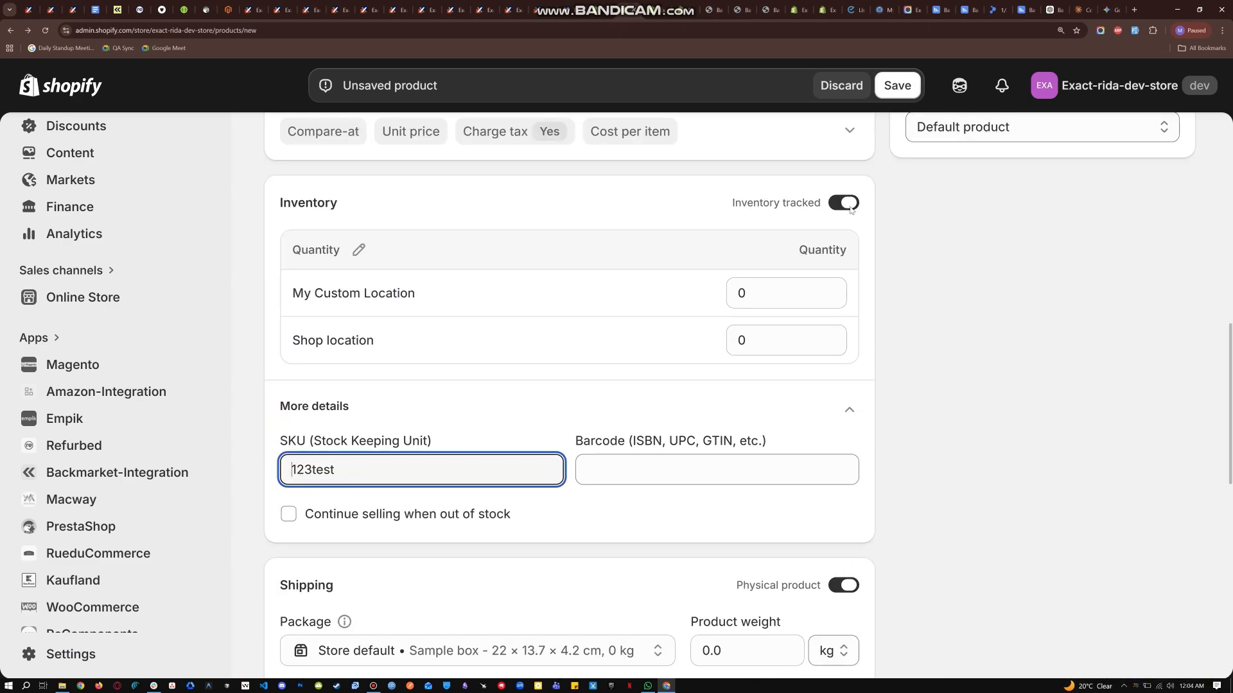
Step: Return to the Carrefour offers list and check the Test nombre offer's Matched value again
{"action": "left_click", "coordinate": [682, 8]}
{"action": "double_click", "coordinate": [953, 495]}
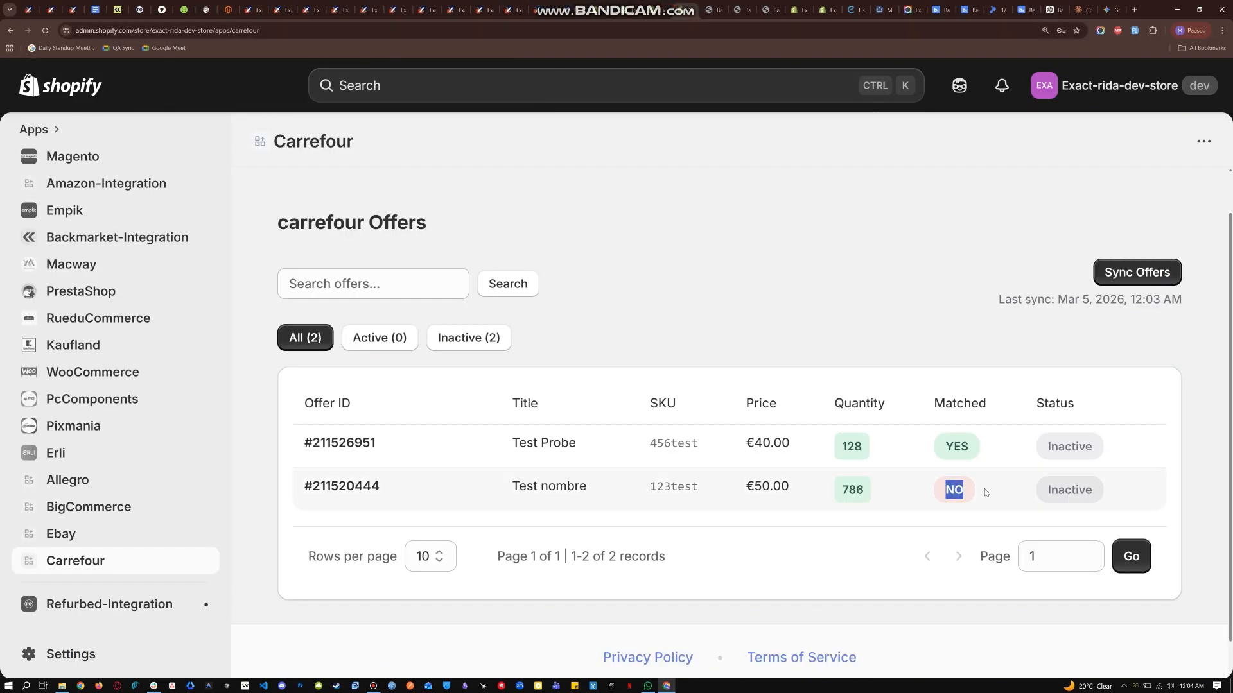
{"action": "mouse_move", "coordinate": [974, 495]}
{"action": "left_mouse_down"}
{"action": "mouse_move", "coordinate": [941, 492]}
{"action": "mouse_move", "coordinate": [979, 491]}
{"action": "left_mouse_up"}
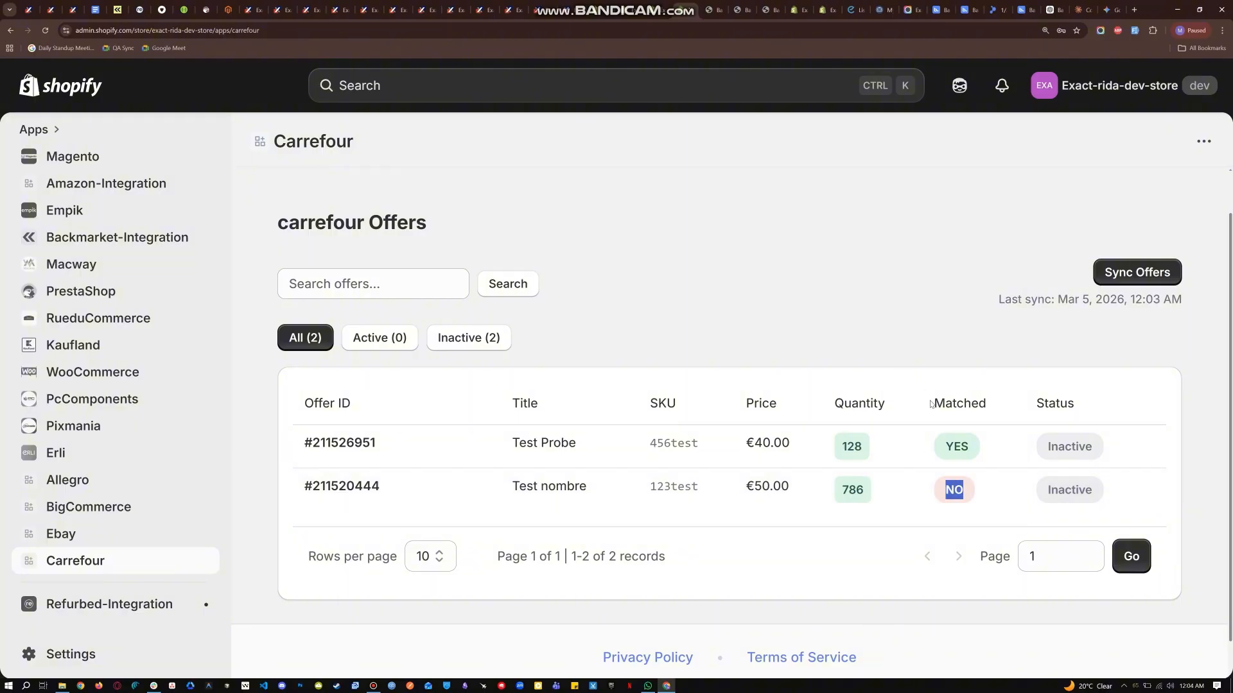
Step: Sync the Carrefour offers and check the Test nombre offer's Matched value
{"action": "left_click", "coordinate": [936, 404]}
{"action": "left_click", "coordinate": [1108, 278]}
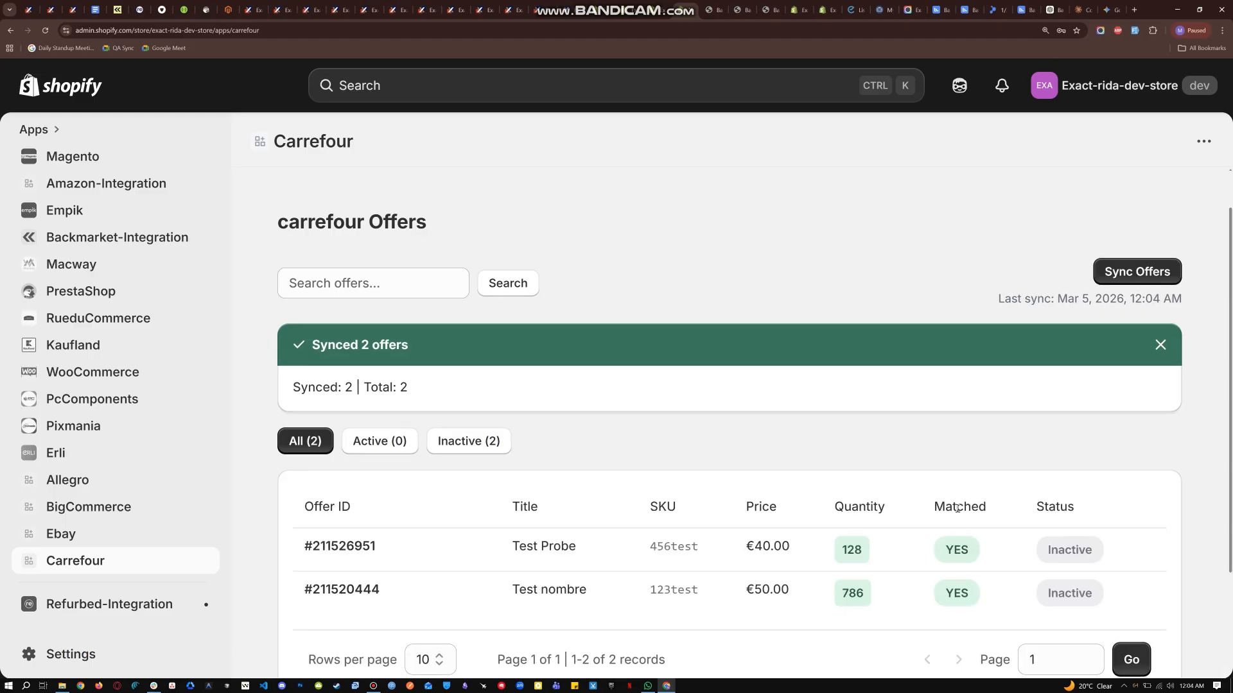
{"action": "scroll", "coordinate": [922, 545], "scroll_direction": "down", "scroll_amount": 1}
{"action": "left_click_drag", "start_coordinate": [930, 547], "coordinate": [976, 545]}
{"action": "left_click", "coordinate": [984, 535]}
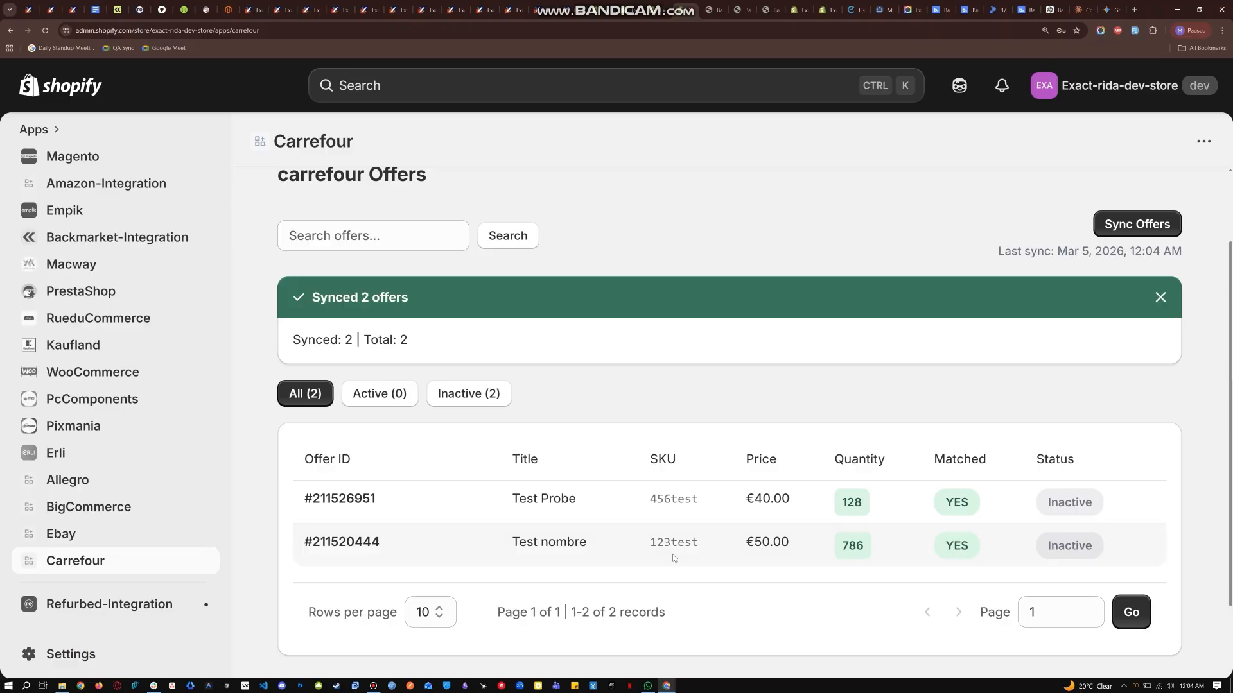
Step: Check the Test nombre offer's value in the Quantity column of the Carrefour offers list
{"action": "mouse_move", "coordinate": [841, 553]}
{"action": "left_mouse_down"}
{"action": "mouse_move", "coordinate": [871, 556]}
{"action": "mouse_move", "coordinate": [838, 563]}
{"action": "mouse_move", "coordinate": [857, 559]}
{"action": "left_mouse_up"}
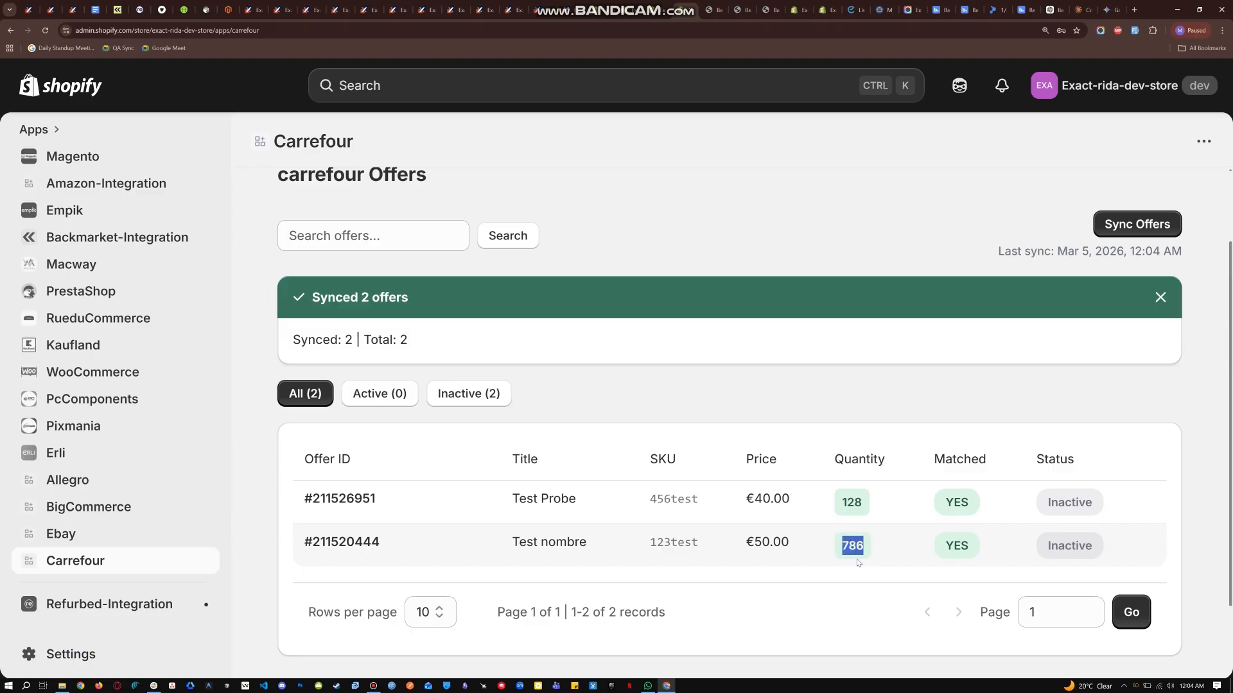
{"action": "left_click", "coordinate": [818, 539]}
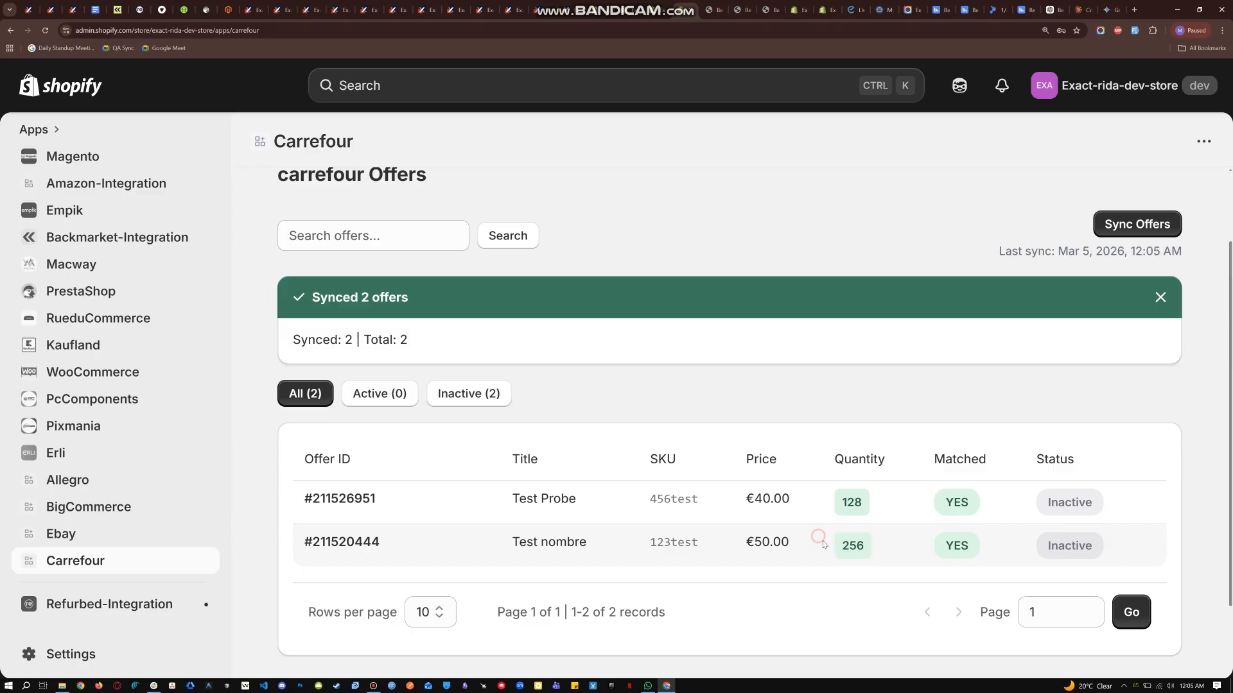
{"action": "left_click_drag", "start_coordinate": [824, 549], "coordinate": [874, 552]}
{"action": "left_click", "coordinate": [877, 546]}
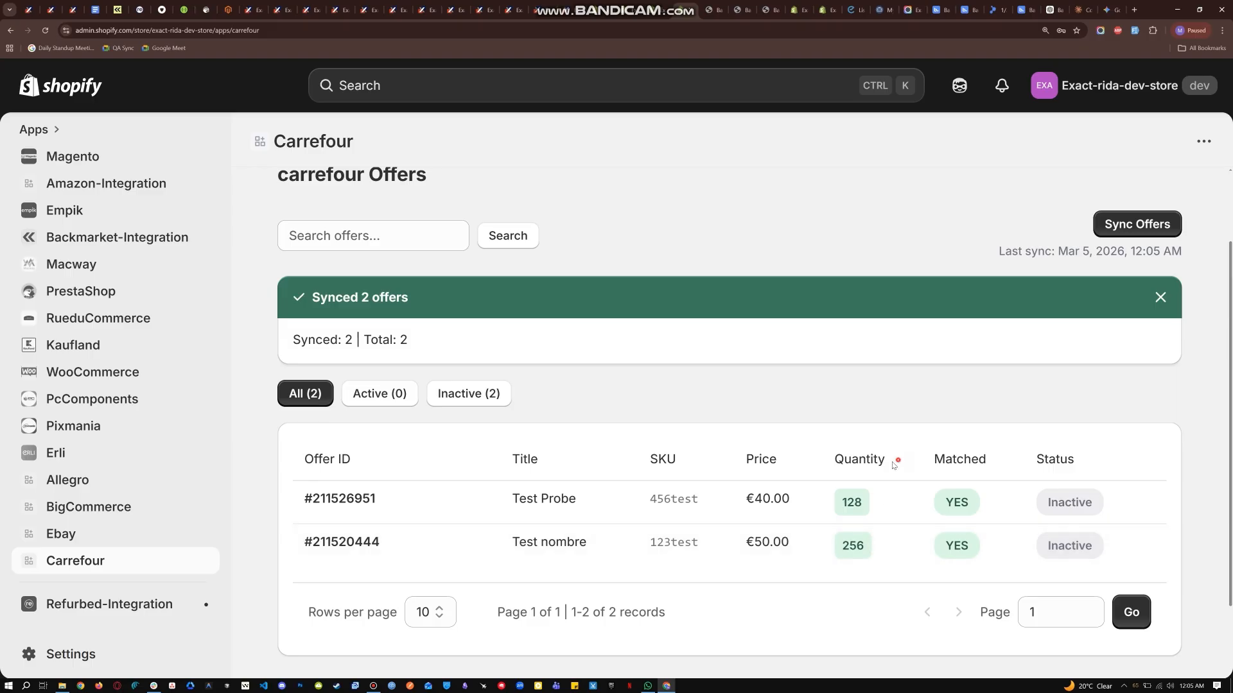
{"action": "left_click_drag", "start_coordinate": [893, 465], "coordinate": [835, 462]}
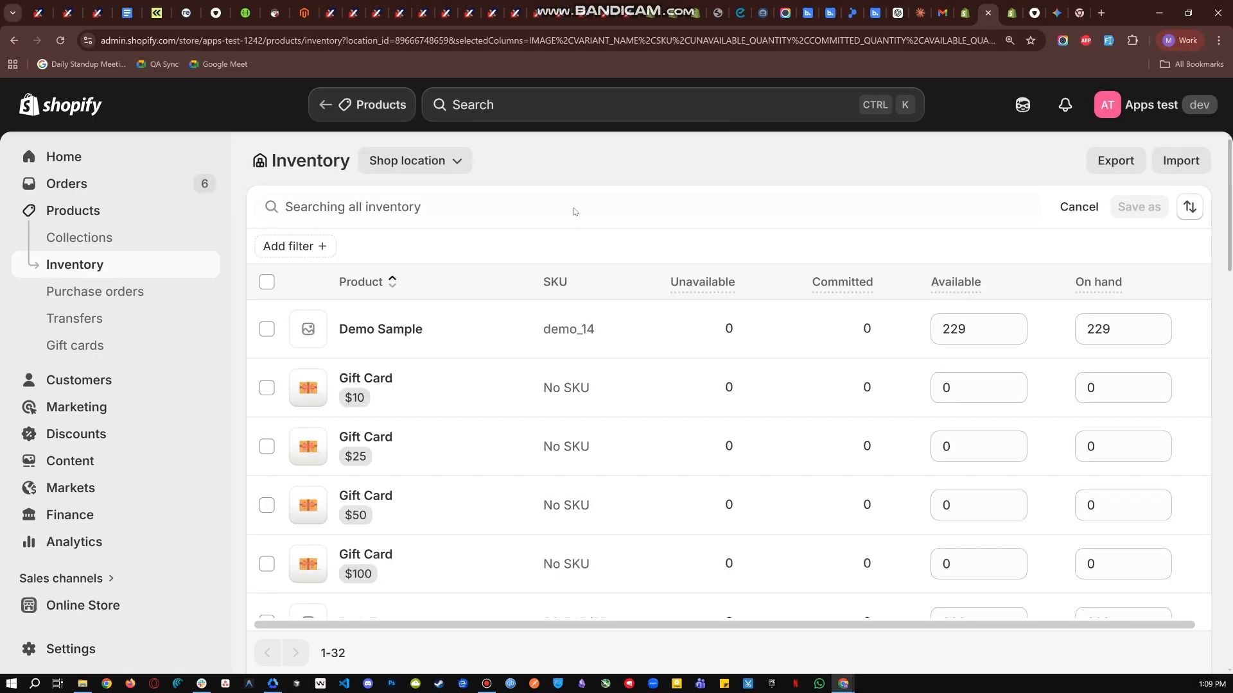
Step: Find SKU POYAR01 in the Apps test store's inventory, set its available quantity to 381, and save
{"action": "left_click", "coordinate": [67, 214]}
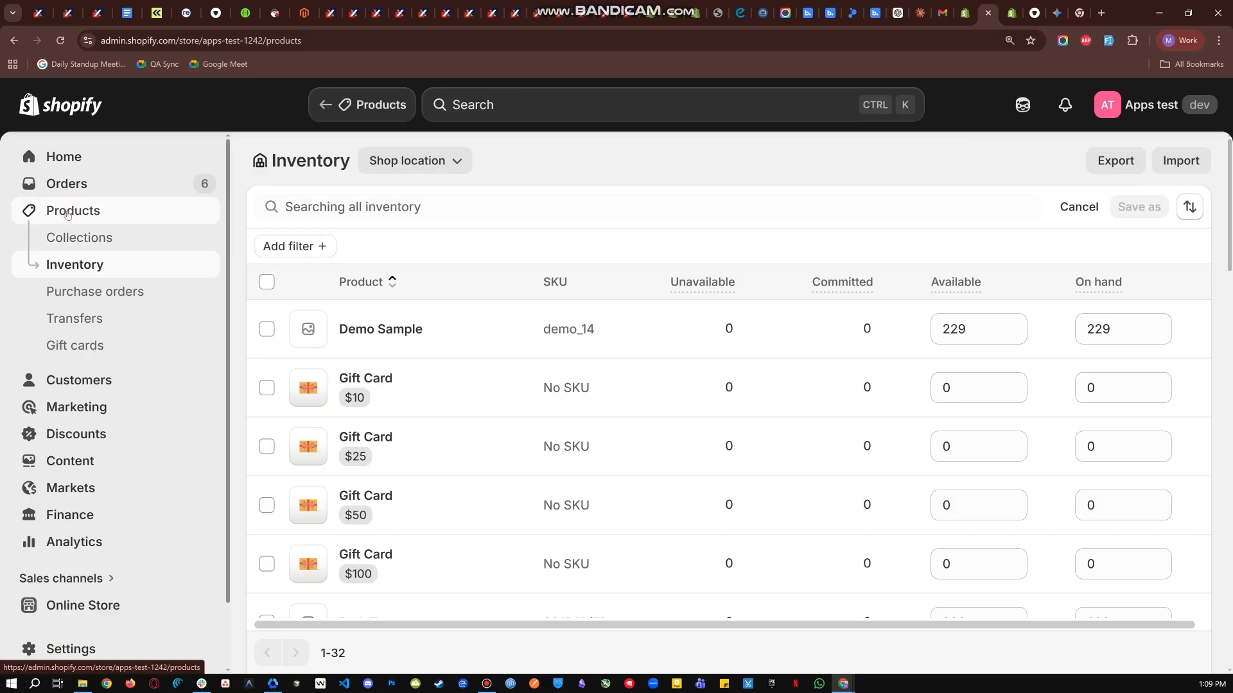
{"action": "left_click", "coordinate": [80, 266]}
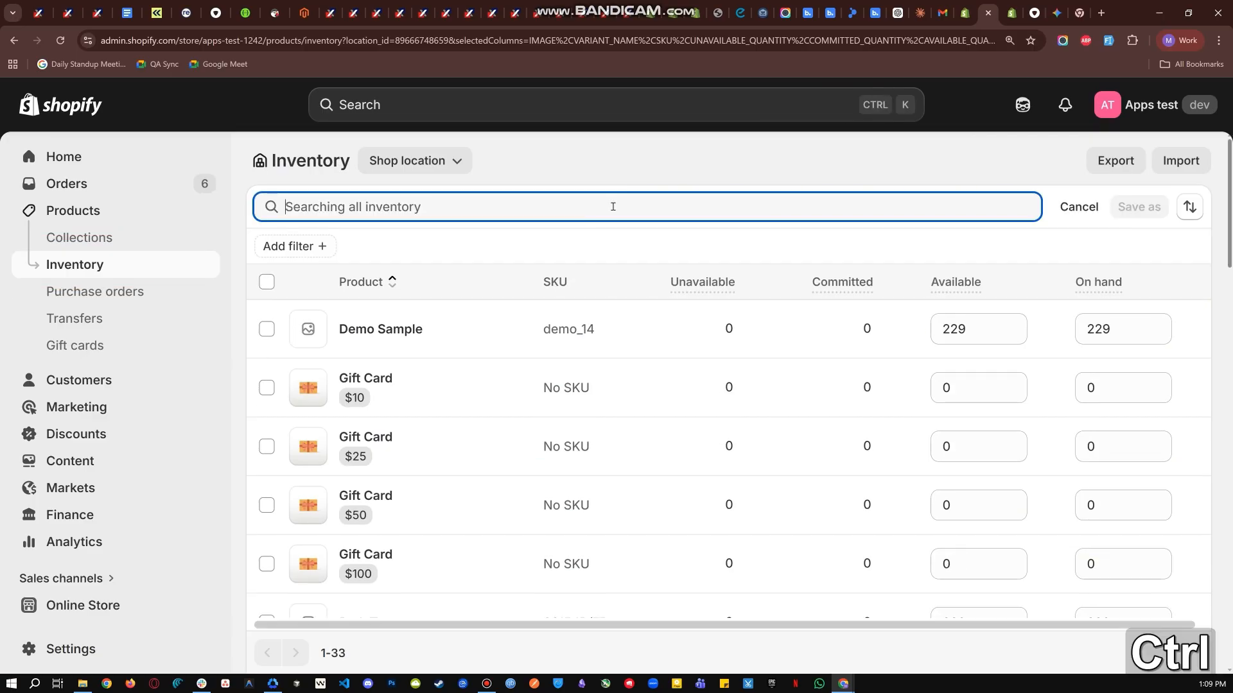
{"action": "type", "text": "POYAR01"}
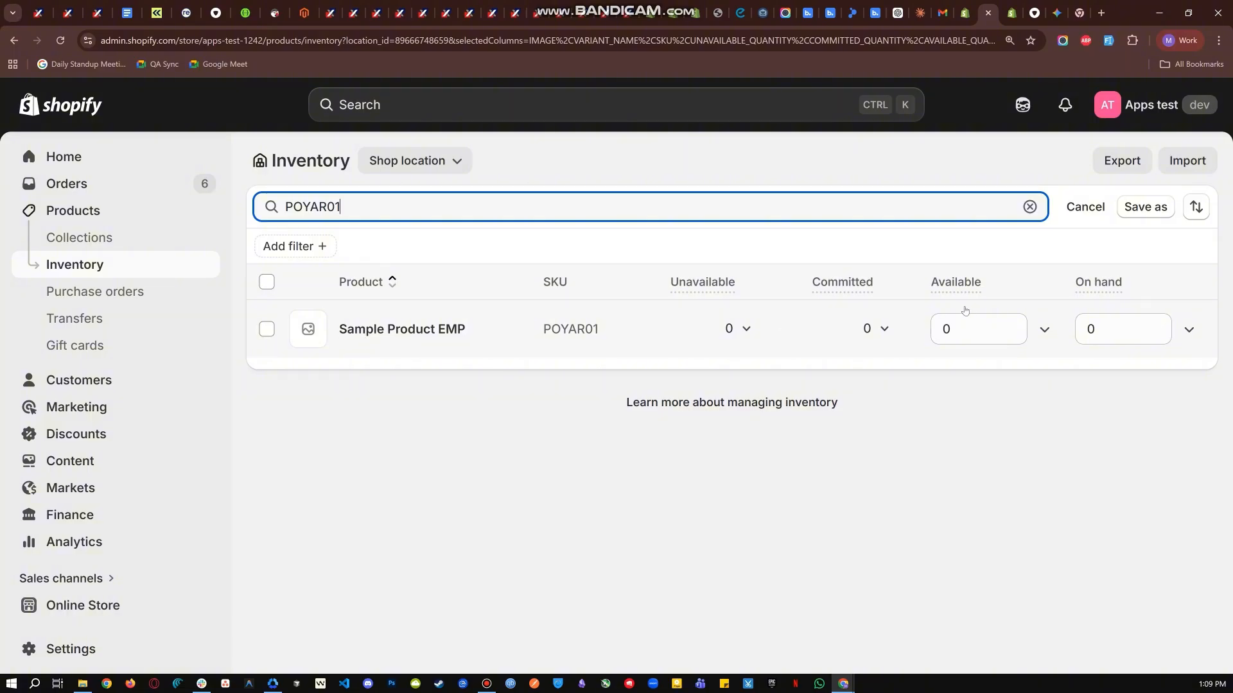
{"action": "left_click", "coordinate": [954, 328]}
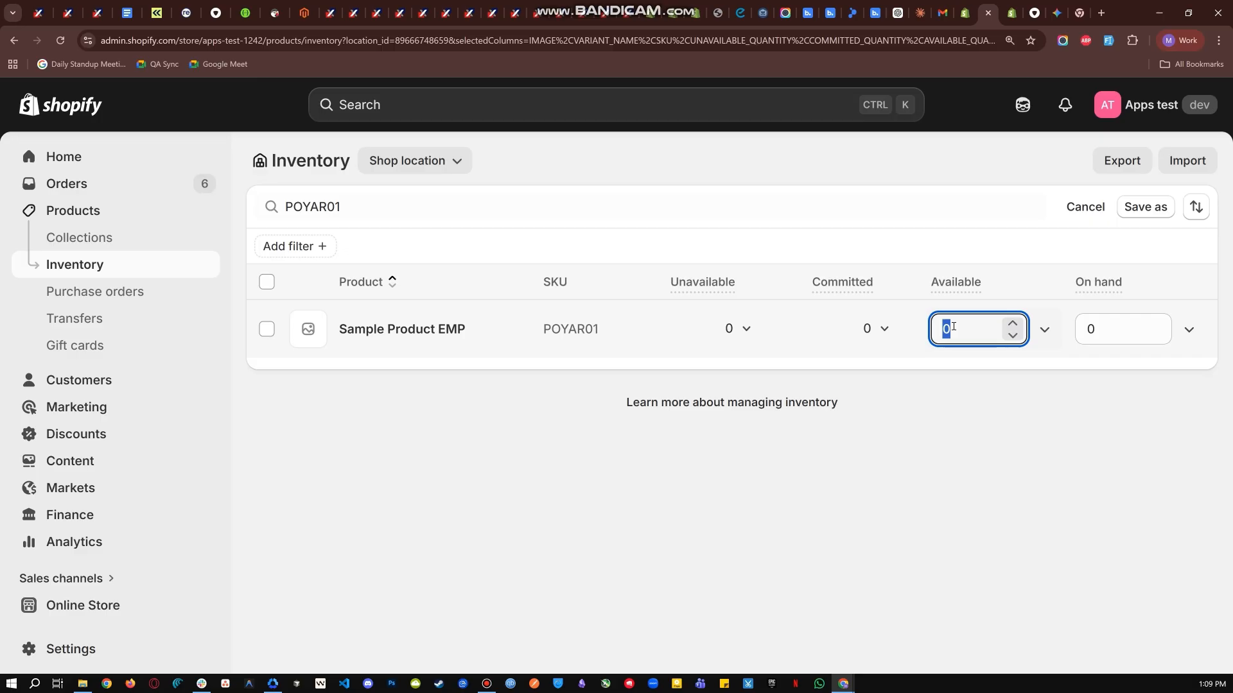
{"action": "type", "text": "381"}
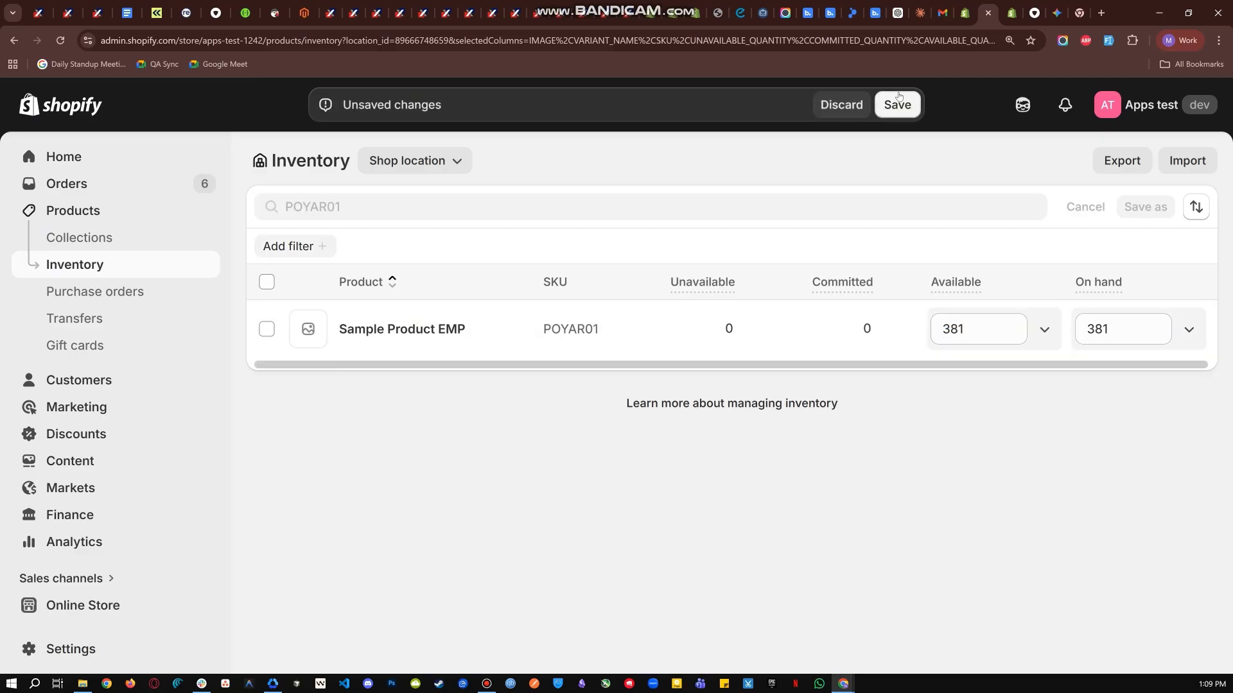
{"action": "left_click", "coordinate": [912, 114]}
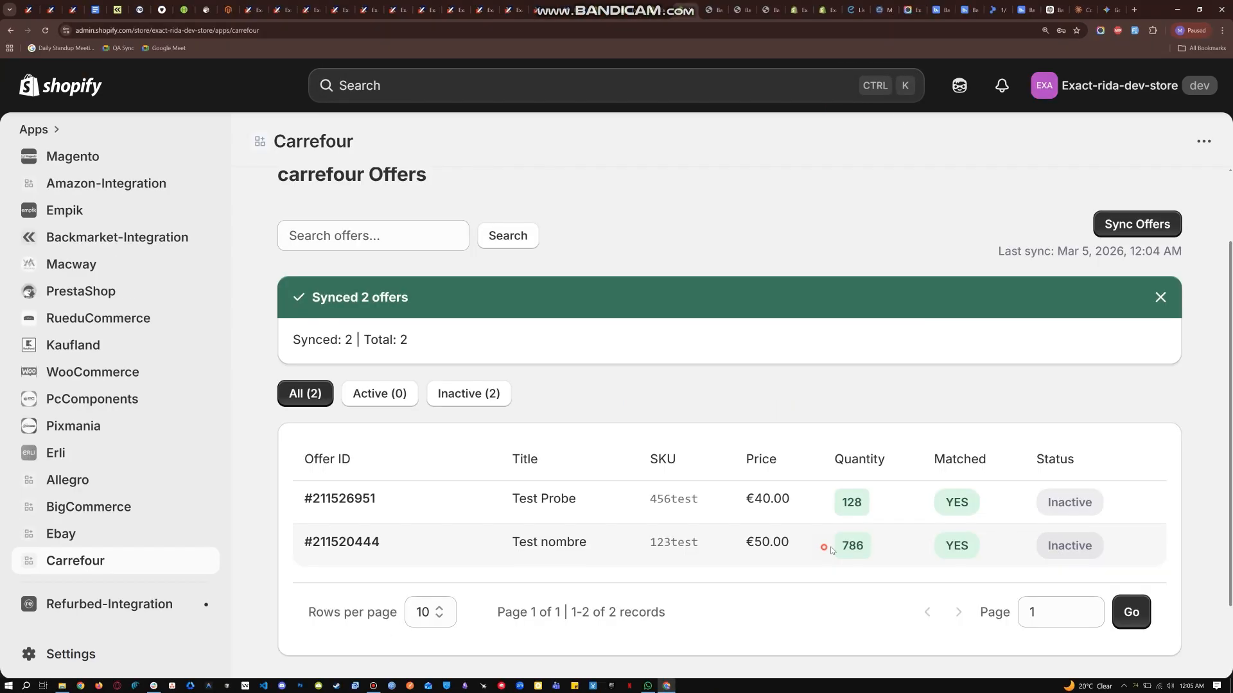
Step: Sync the offers on the Carrefour page again and compare the Test nombre offer's quantity before and after
{"action": "left_click_drag", "start_coordinate": [825, 549], "coordinate": [877, 550]}
{"action": "left_click", "coordinate": [1129, 223]}
{"action": "left_click_drag", "start_coordinate": [837, 554], "coordinate": [866, 556]}
{"action": "left_click", "coordinate": [838, 550]}
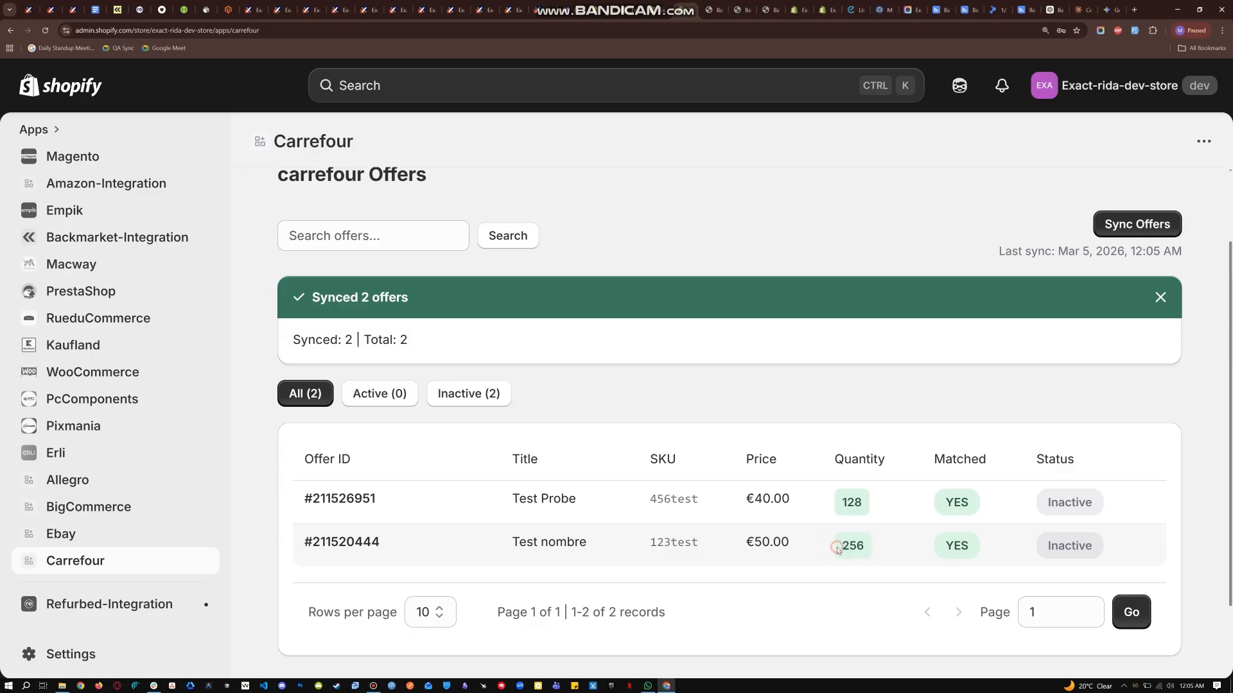
{"action": "left_click_drag", "start_coordinate": [835, 549], "coordinate": [874, 550]}
{"action": "left_click", "coordinate": [822, 540]}
{"action": "left_click_drag", "start_coordinate": [901, 461], "coordinate": [826, 471]}
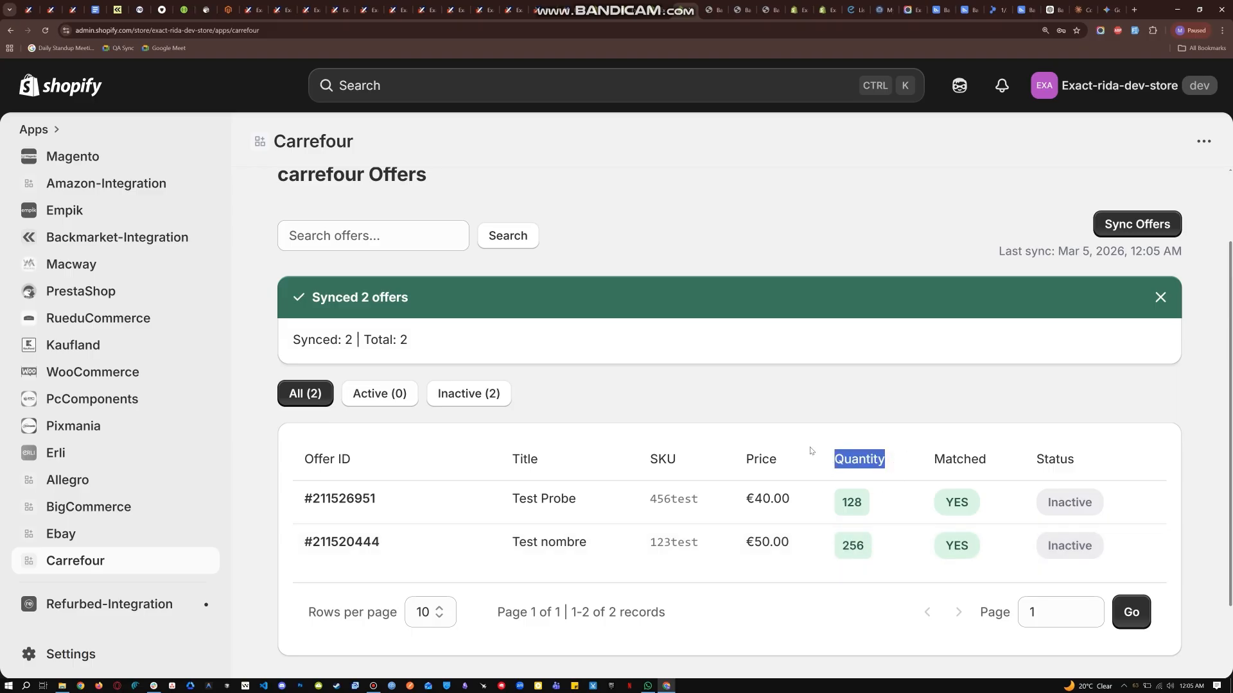
{"action": "left_click", "coordinate": [811, 451]}
{"action": "mouse_move", "coordinate": [375, 542]}
{"action": "left_mouse_down"}
{"action": "mouse_move", "coordinate": [337, 542]}
{"action": "mouse_move", "coordinate": [385, 546]}
{"action": "left_mouse_up"}
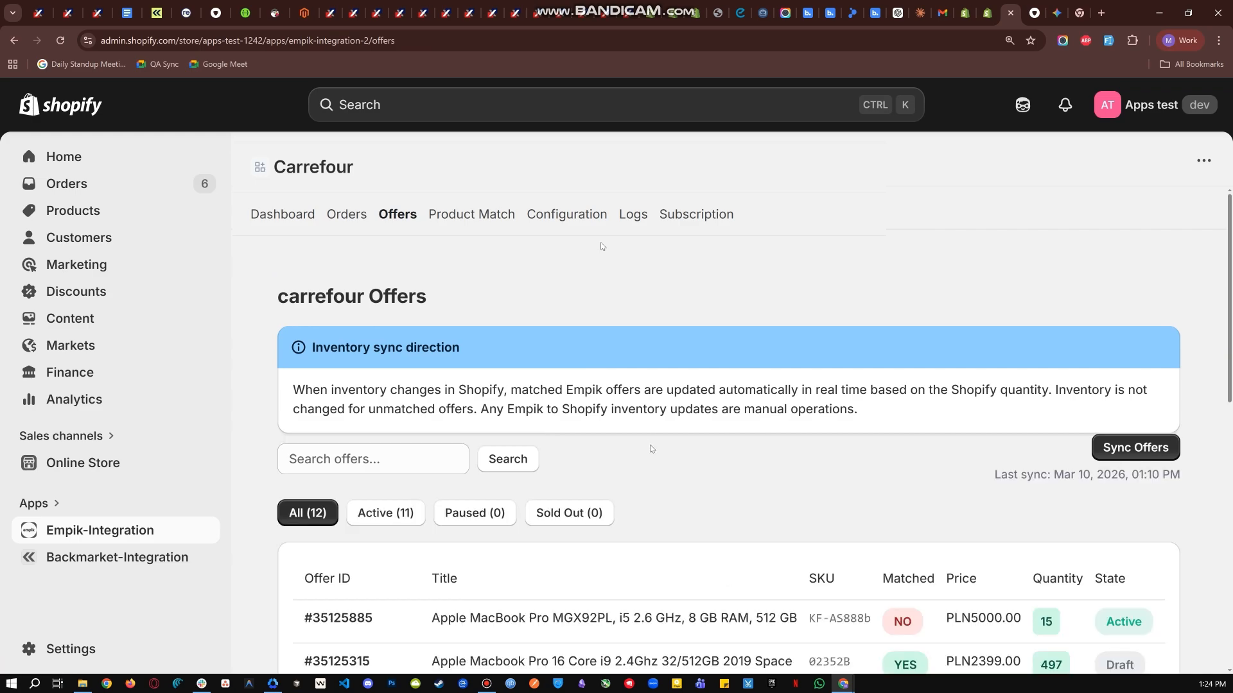
Step: Copy the SKU SMARTFON of the unmatched Mac Life offer in the Empik-Integration offers list
{"action": "scroll", "coordinate": [663, 460], "scroll_direction": "down", "scroll_amount": 2}
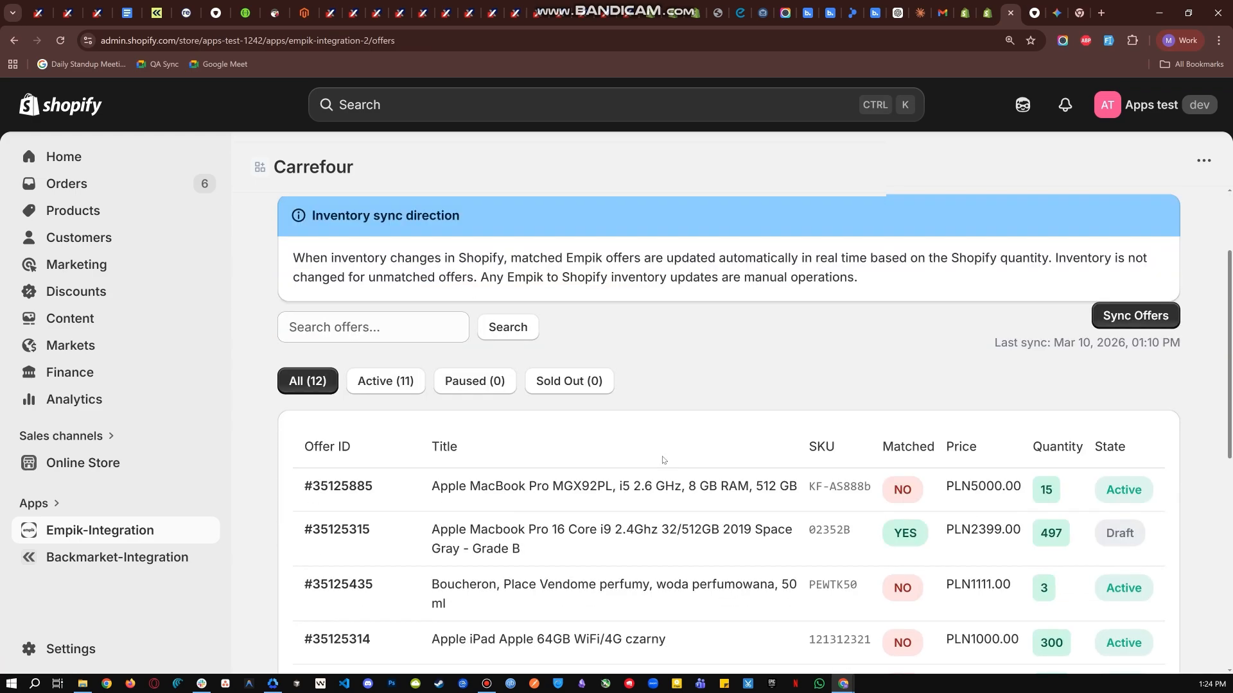
{"action": "scroll", "coordinate": [663, 460], "scroll_direction": "down", "scroll_amount": 3}
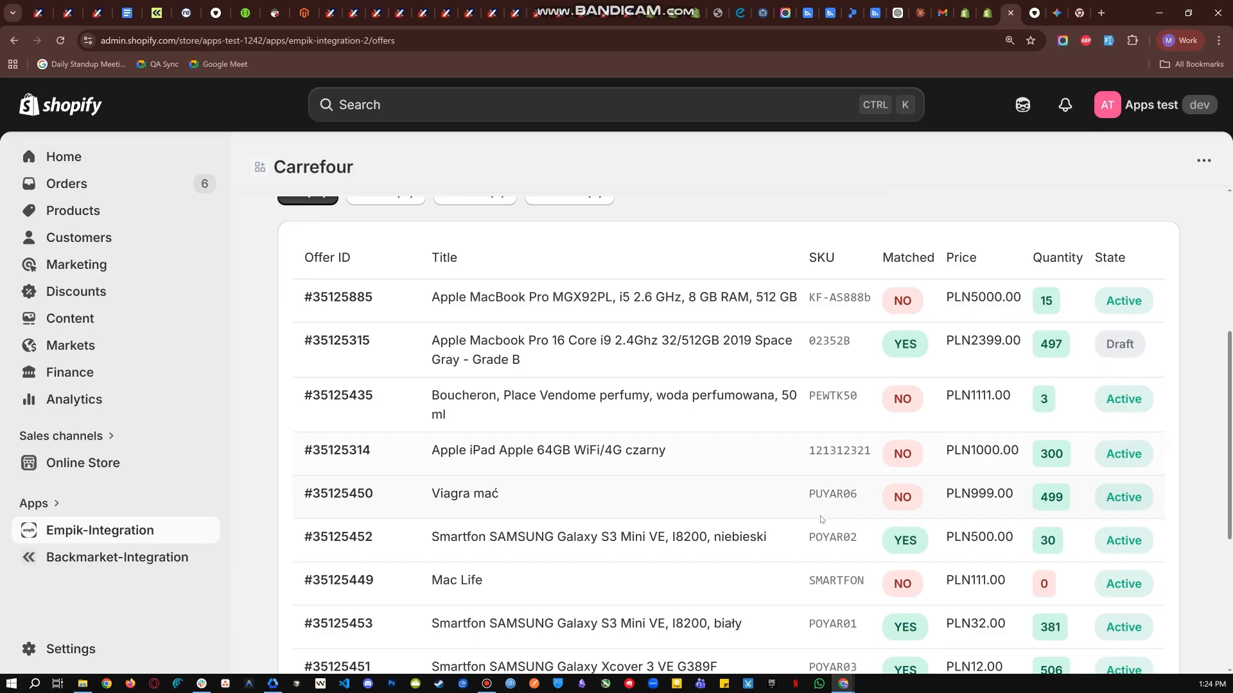
{"action": "scroll", "coordinate": [820, 519], "scroll_direction": "down", "scroll_amount": 1}
{"action": "left_click_drag", "start_coordinate": [806, 518], "coordinate": [871, 517]}
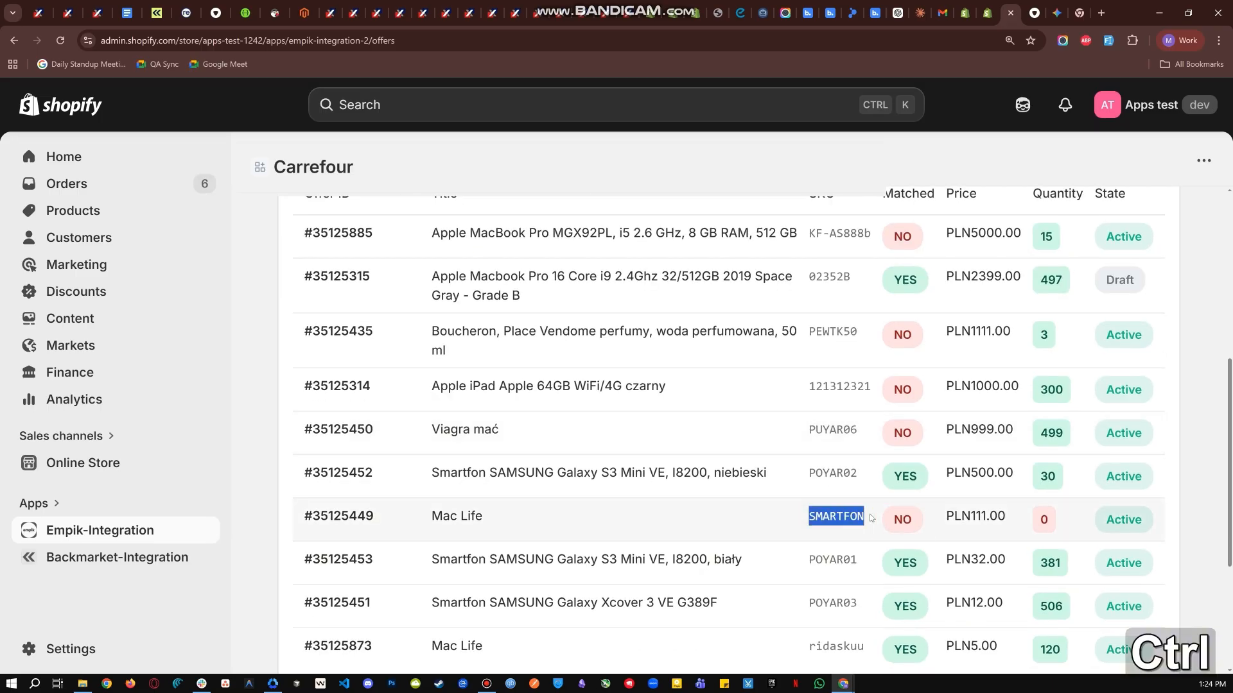
{"action": "key", "text": "ctrl+c"}
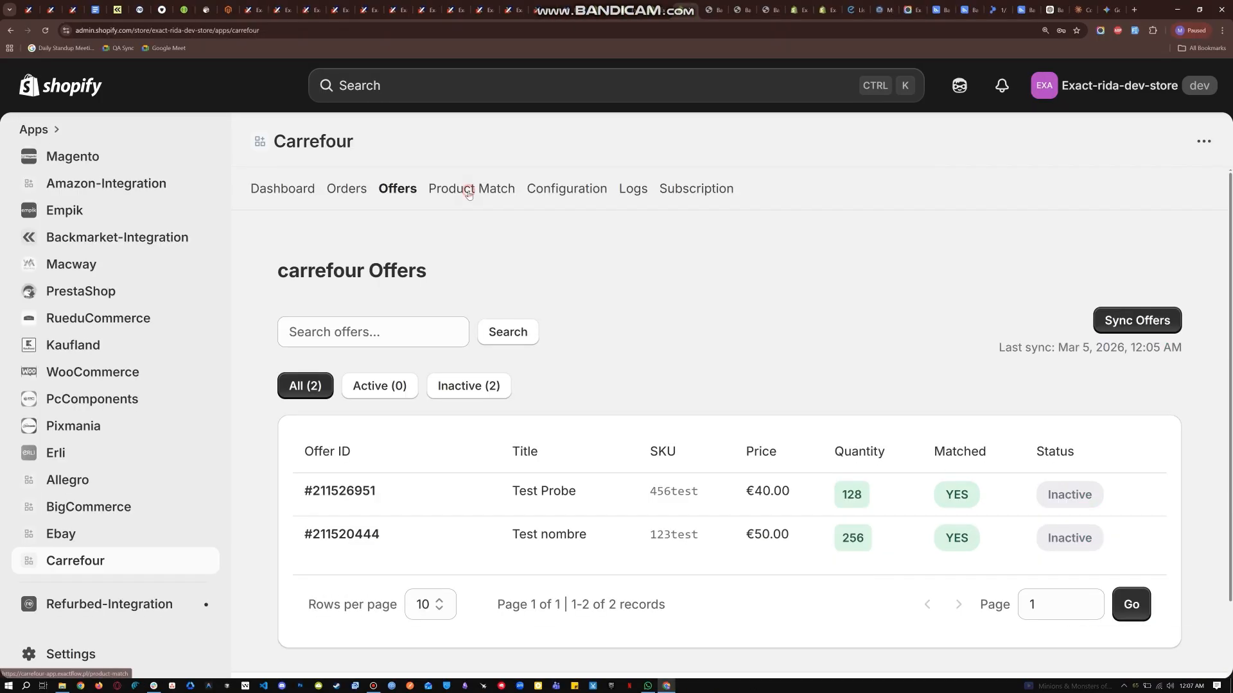
Step: Start a new product match in the Carrefour app with Shopify product MK Ultra Sync and its Default Title (12312b/en) variant
{"action": "left_click", "coordinate": [471, 189]}
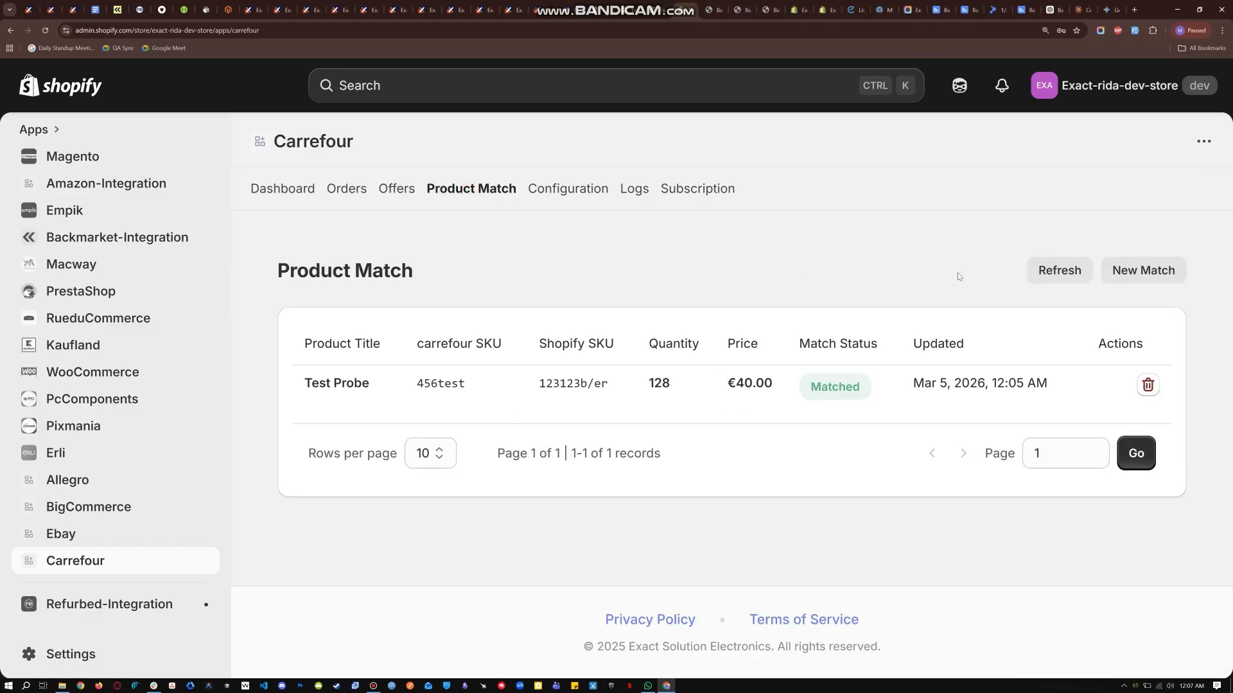
{"action": "left_click", "coordinate": [1144, 271]}
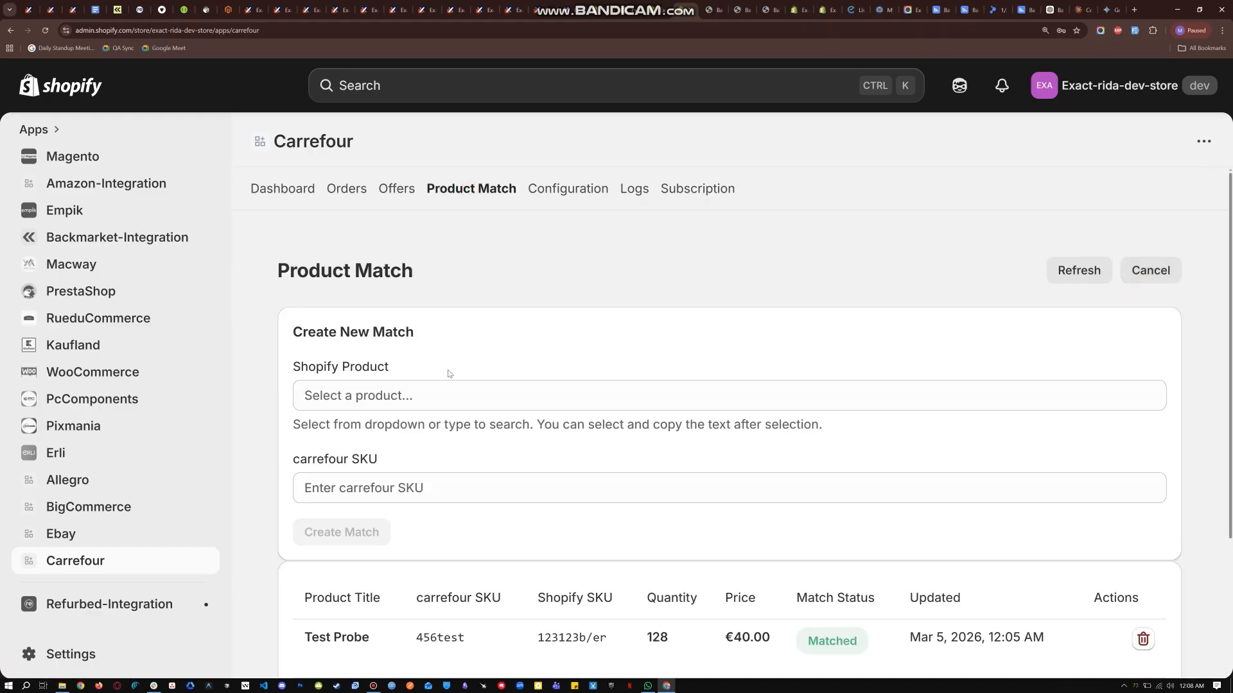
{"action": "left_click", "coordinate": [436, 395]}
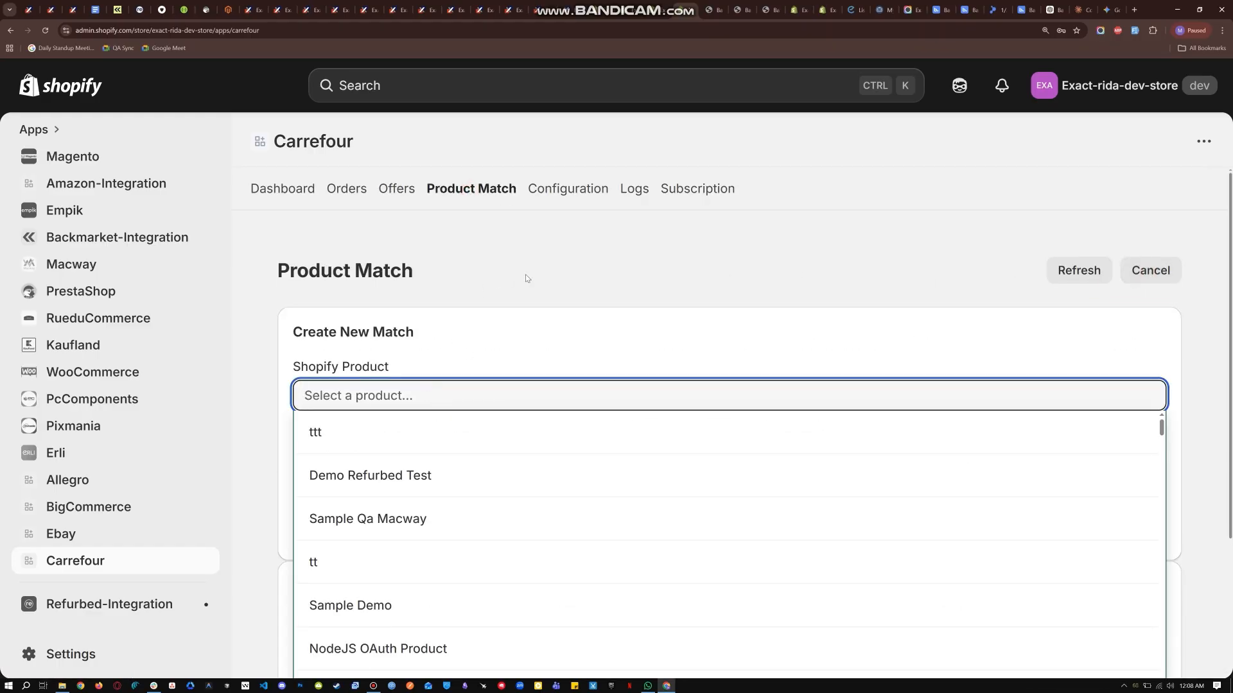
{"action": "scroll", "coordinate": [525, 278], "scroll_direction": "down", "scroll_amount": 2}
{"action": "scroll", "coordinate": [556, 402], "scroll_direction": "down", "scroll_amount": 3}
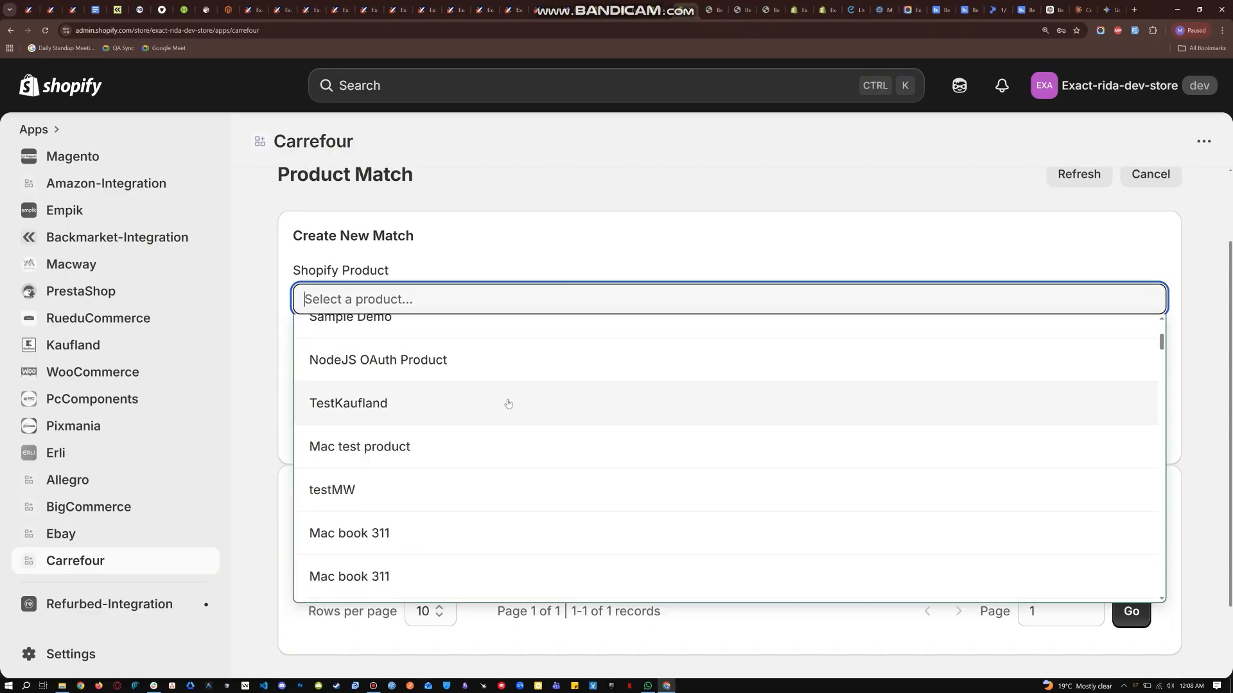
{"action": "scroll", "coordinate": [508, 403], "scroll_direction": "down", "scroll_amount": 3}
{"action": "left_click", "coordinate": [404, 479]}
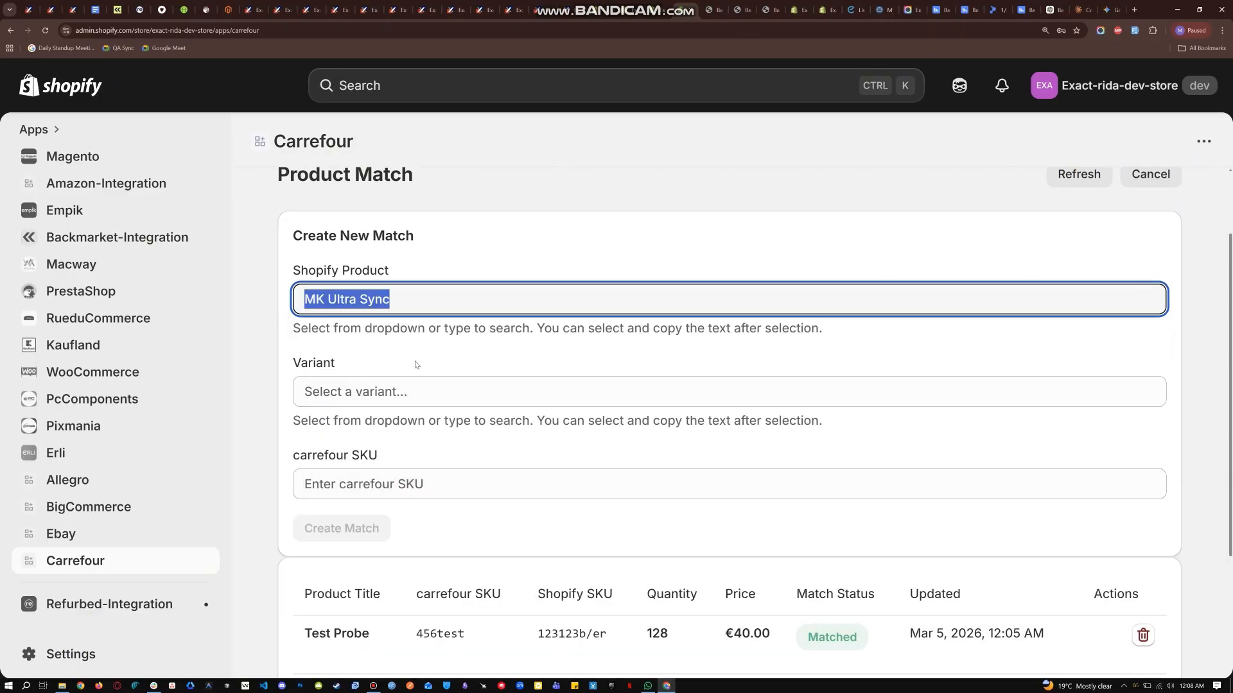
{"action": "left_click", "coordinate": [368, 395]}
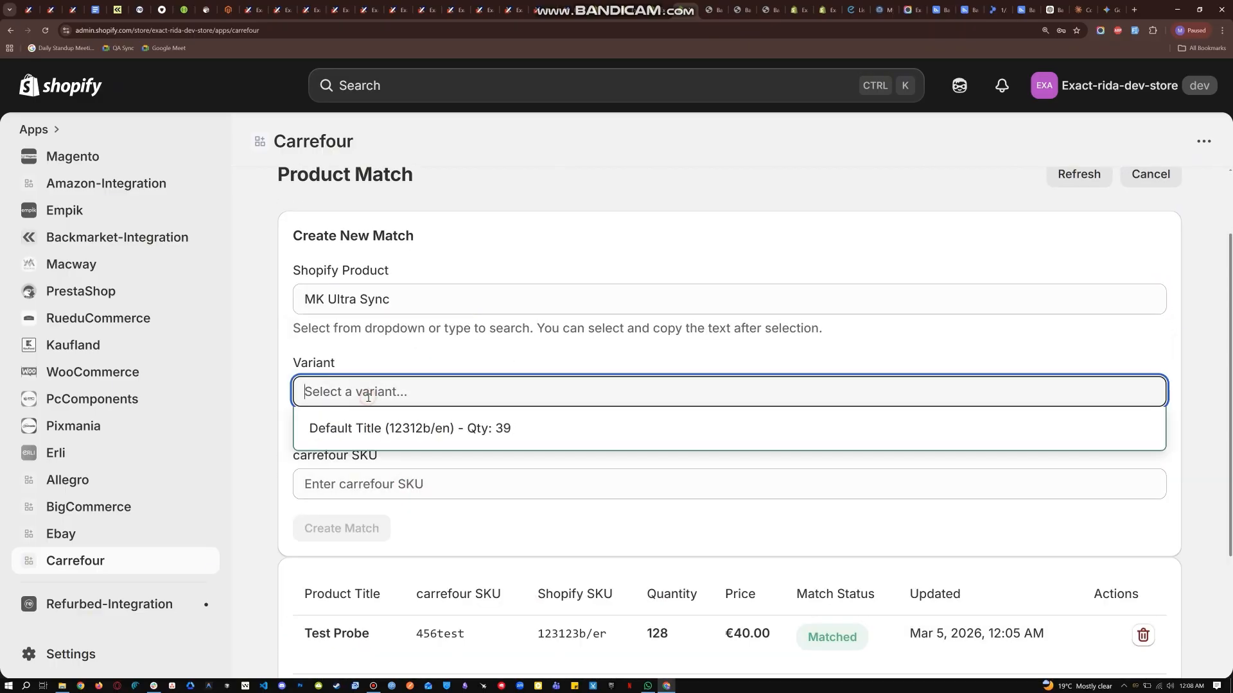
{"action": "left_click", "coordinate": [462, 434]}
Step: Paste 123test as the Carrefour SKU without the leading whitespace, and create the match
{"action": "scroll", "coordinate": [449, 417], "scroll_direction": "down", "scroll_amount": 2}
{"action": "left_click", "coordinate": [409, 388]}
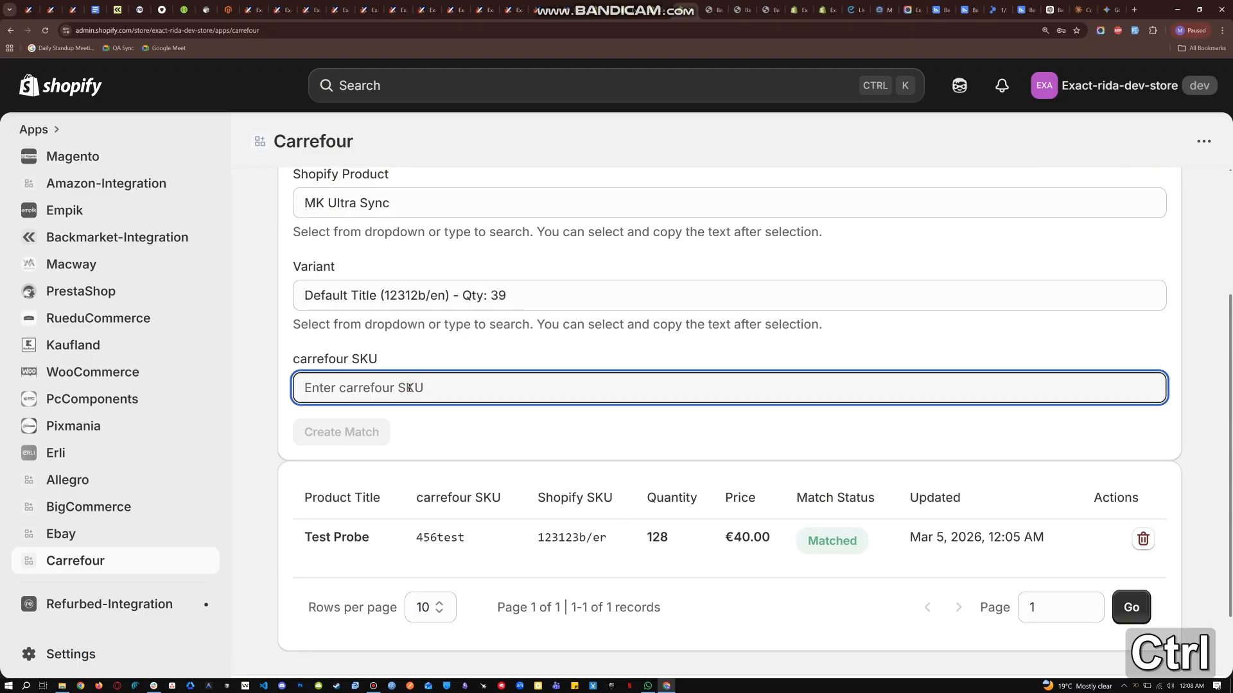
{"action": "key", "text": "ctrl+v"}
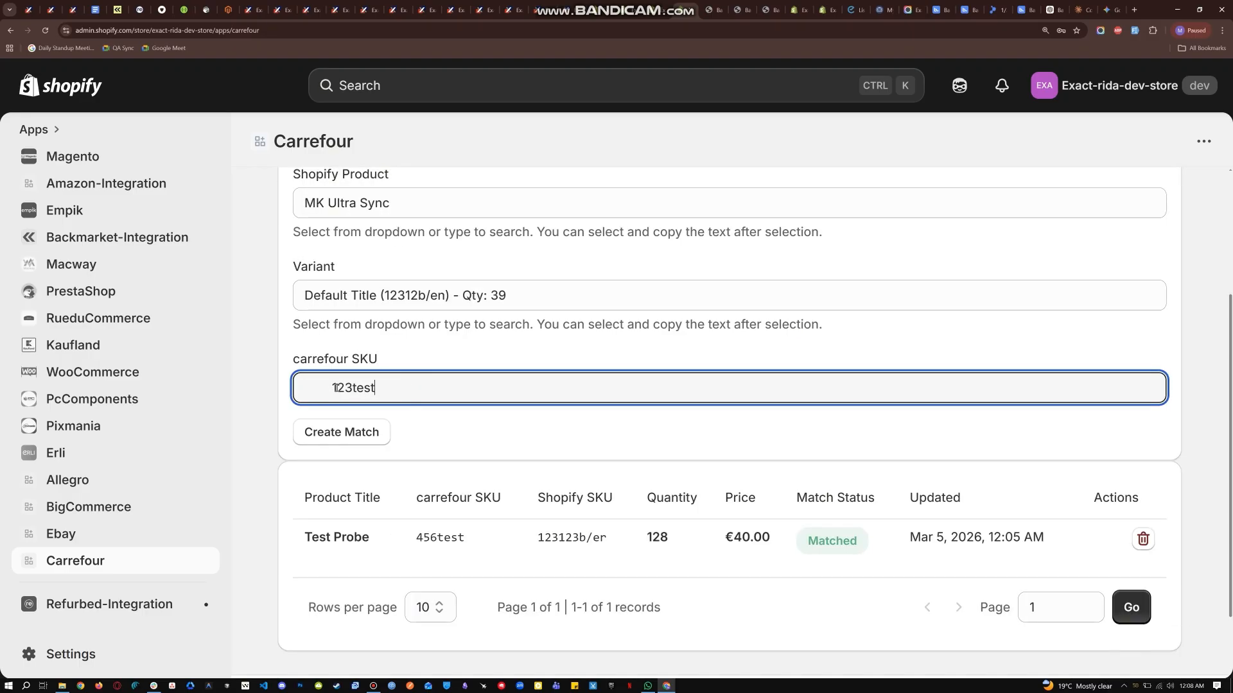
{"action": "key", "text": "Left"}
{"action": "key", "text": "Left"}
{"action": "key", "text": "Left"}
{"action": "key", "text": "Left"}
{"action": "key", "text": "Left"}
{"action": "key", "text": "Left"}
{"action": "key", "text": "Left"}
{"action": "key", "text": "ctrl+shift+Left"}
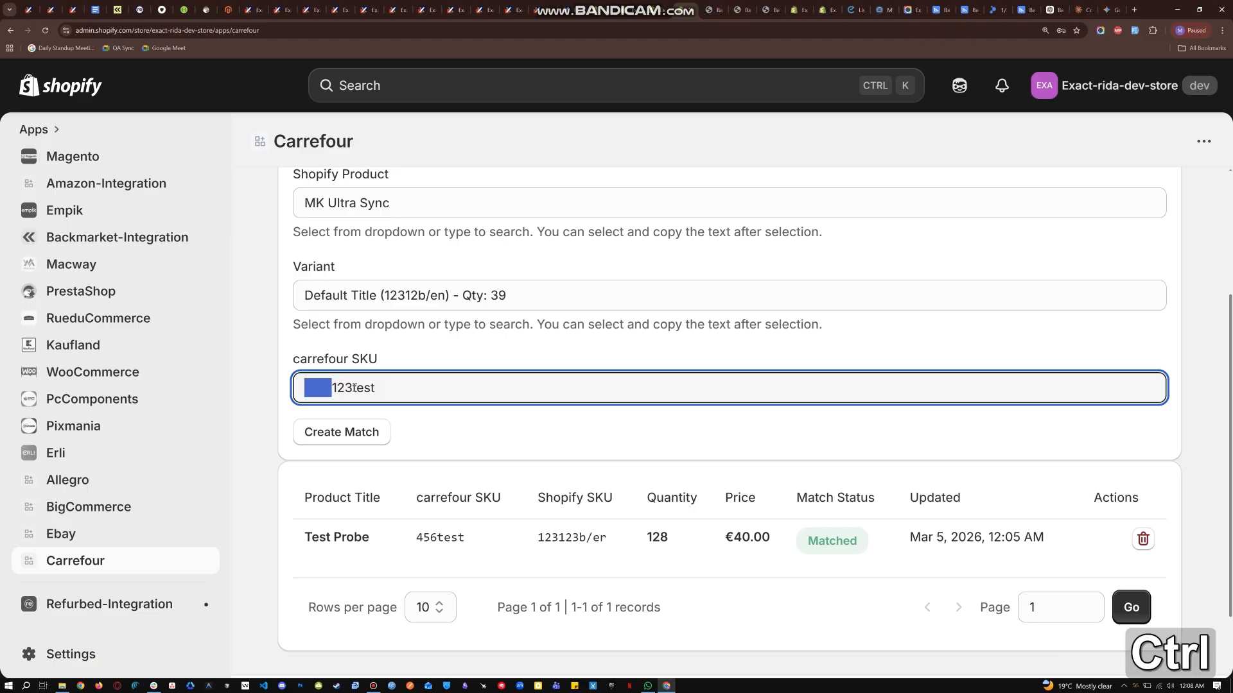
{"action": "key", "text": "BackSpace"}
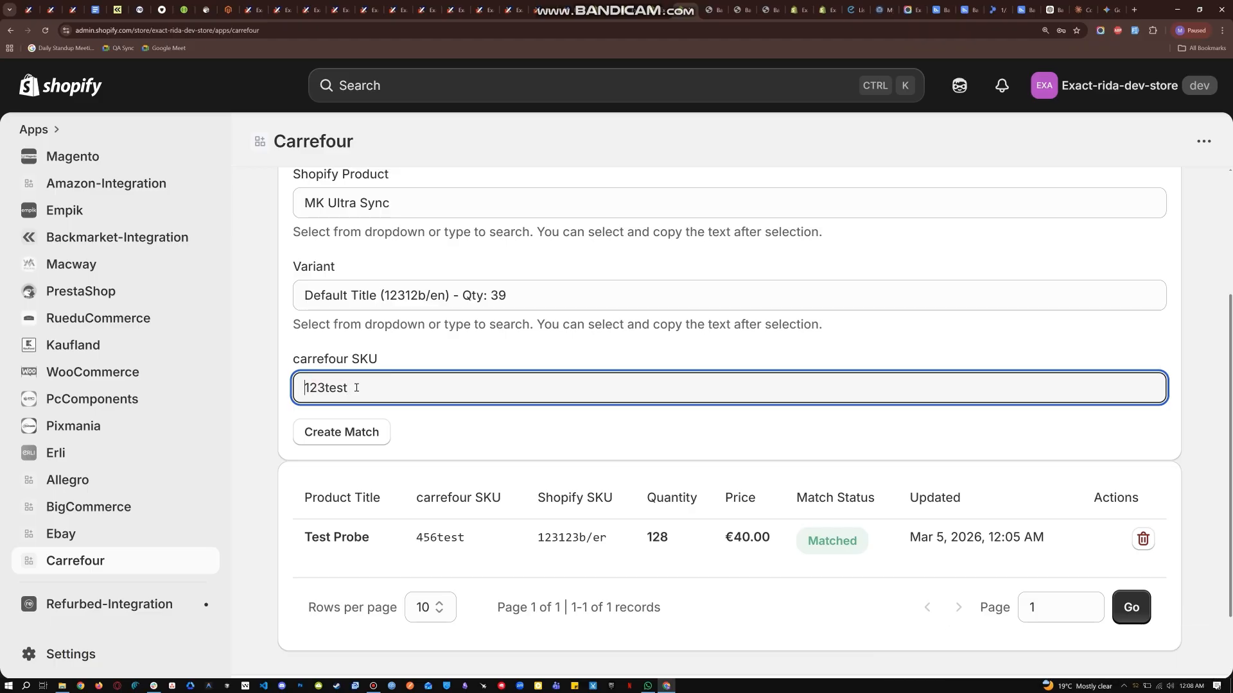
{"action": "key", "text": "BackSpace"}
{"action": "left_click", "coordinate": [360, 434]}
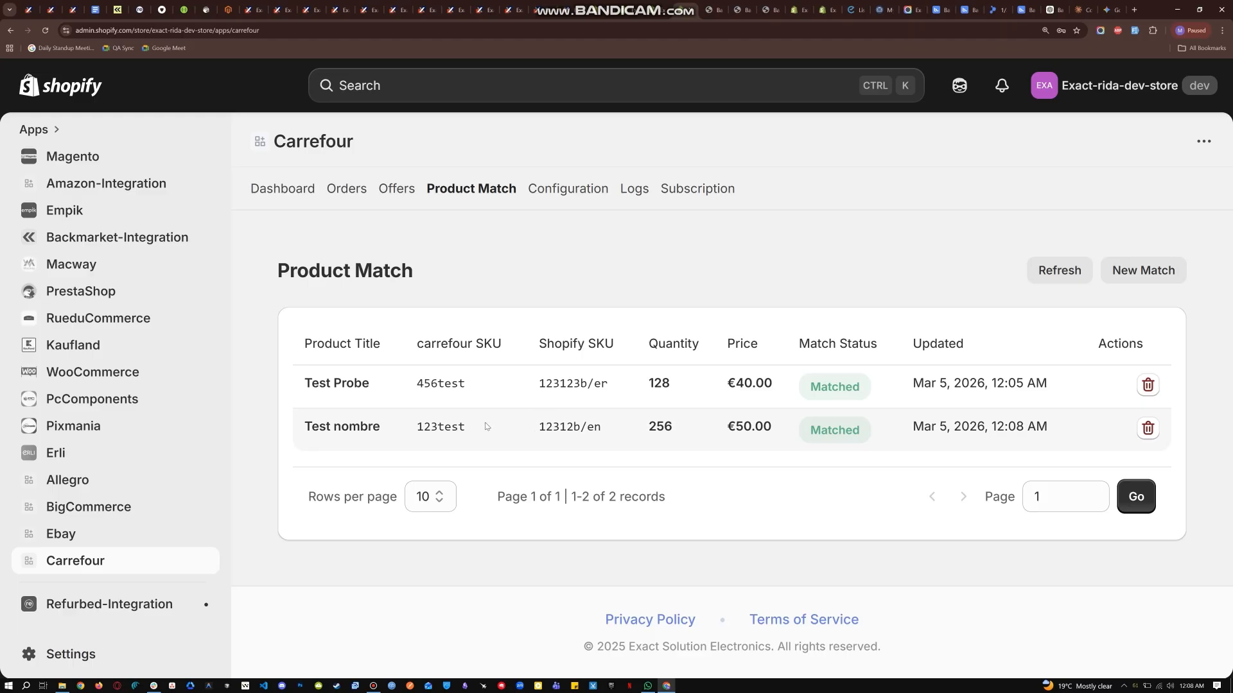
Step: Check the SKUs and match status of the Test nombre row in the product match list
{"action": "left_click_drag", "start_coordinate": [412, 430], "coordinate": [709, 429]}
{"action": "left_click", "coordinate": [622, 426]}
{"action": "left_click", "coordinate": [809, 424]}
{"action": "left_click_drag", "start_coordinate": [798, 434], "coordinate": [842, 436]}
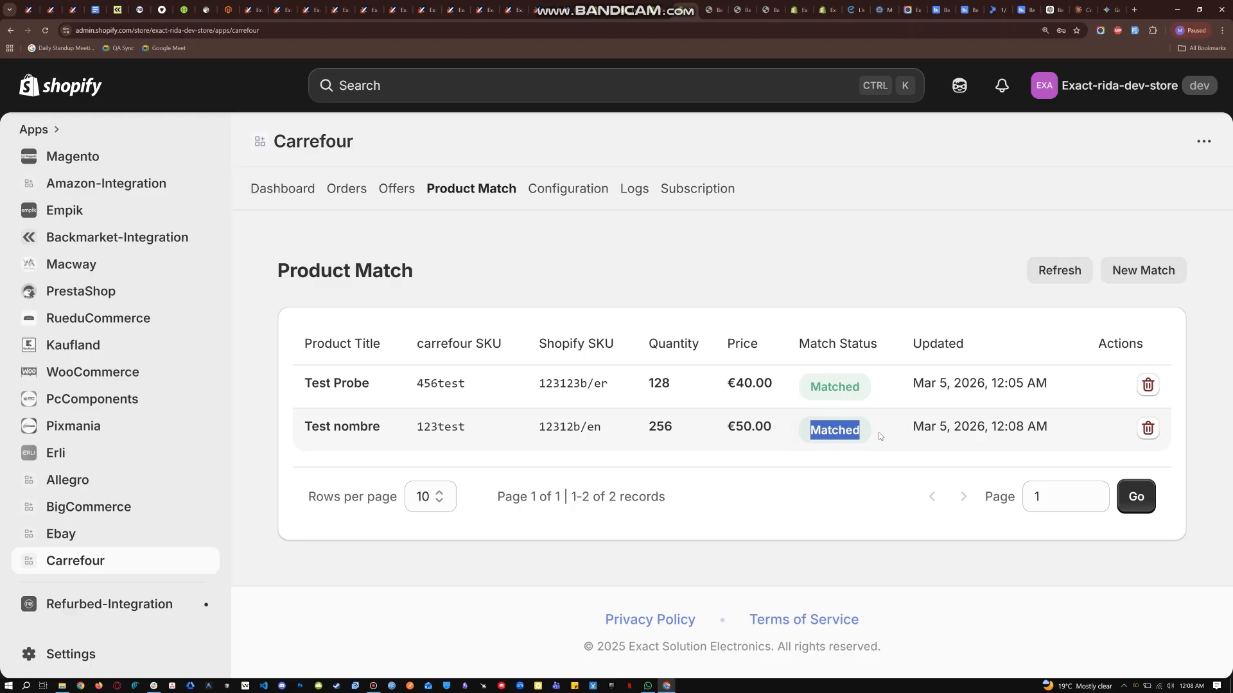
{"action": "left_click", "coordinate": [878, 432]}
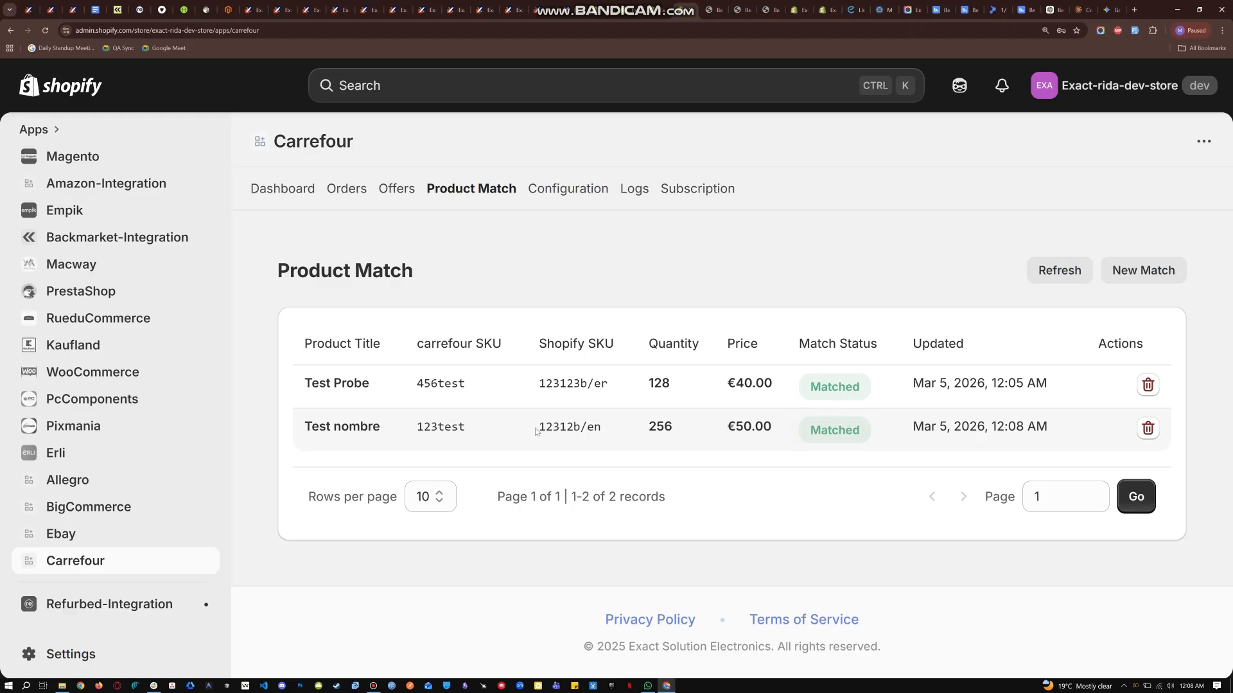
Step: Copy the Shopify SKU 12312b/en from the Test nombre match
{"action": "left_click_drag", "start_coordinate": [534, 430], "coordinate": [587, 428]}
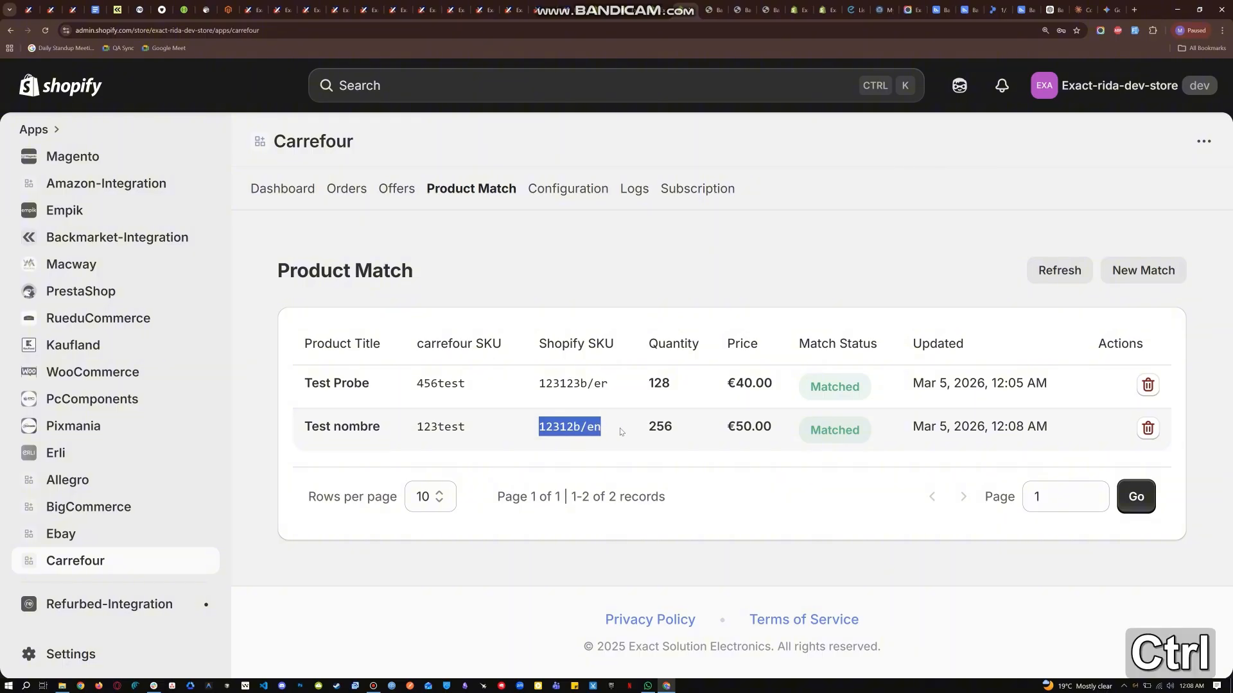
{"action": "key", "text": "ctrl+c"}
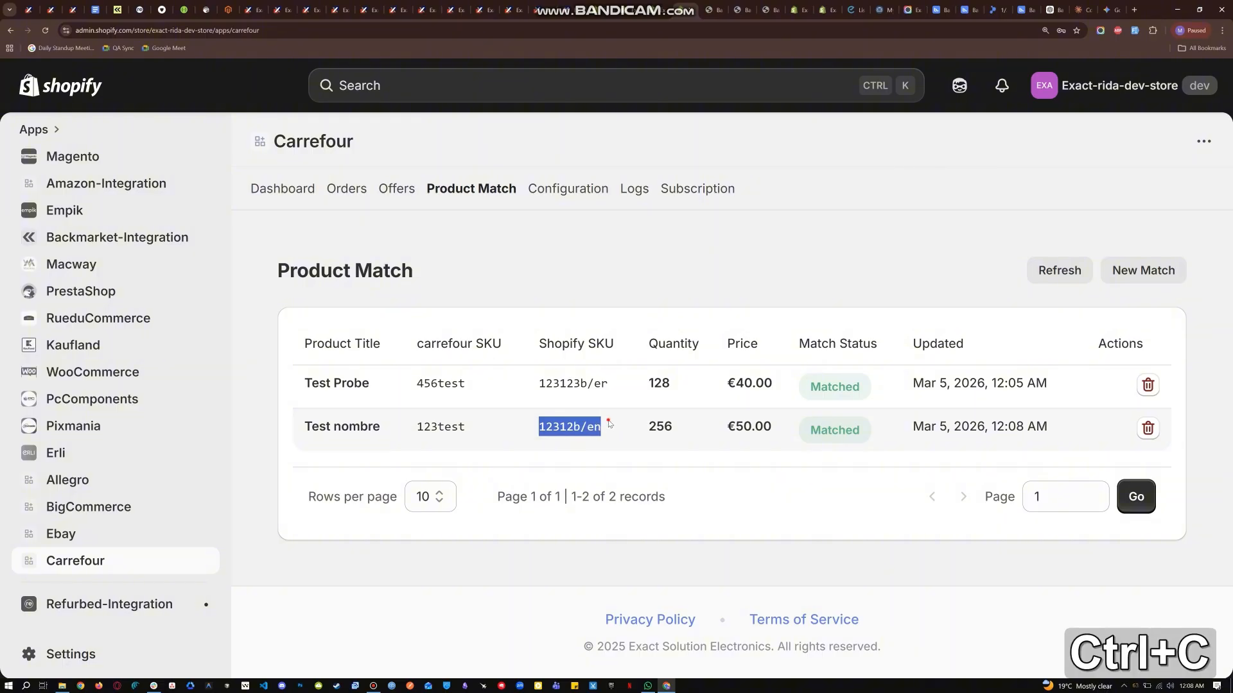
{"action": "left_click", "coordinate": [609, 424]}
{"action": "left_click_drag", "start_coordinate": [621, 427], "coordinate": [550, 441]}
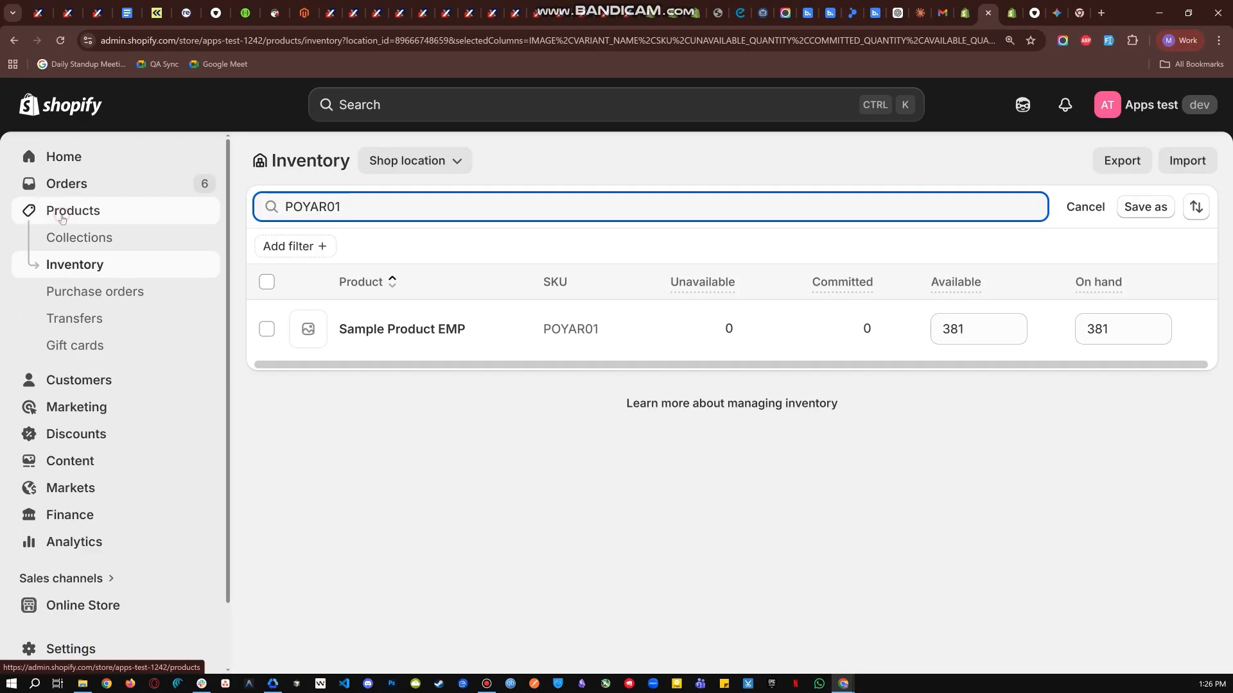
Step: Search the Shopify inventory for SKU ridaskuu, set Rida SKU product's available quantity to 442, and save
{"action": "left_click", "coordinate": [62, 217]}
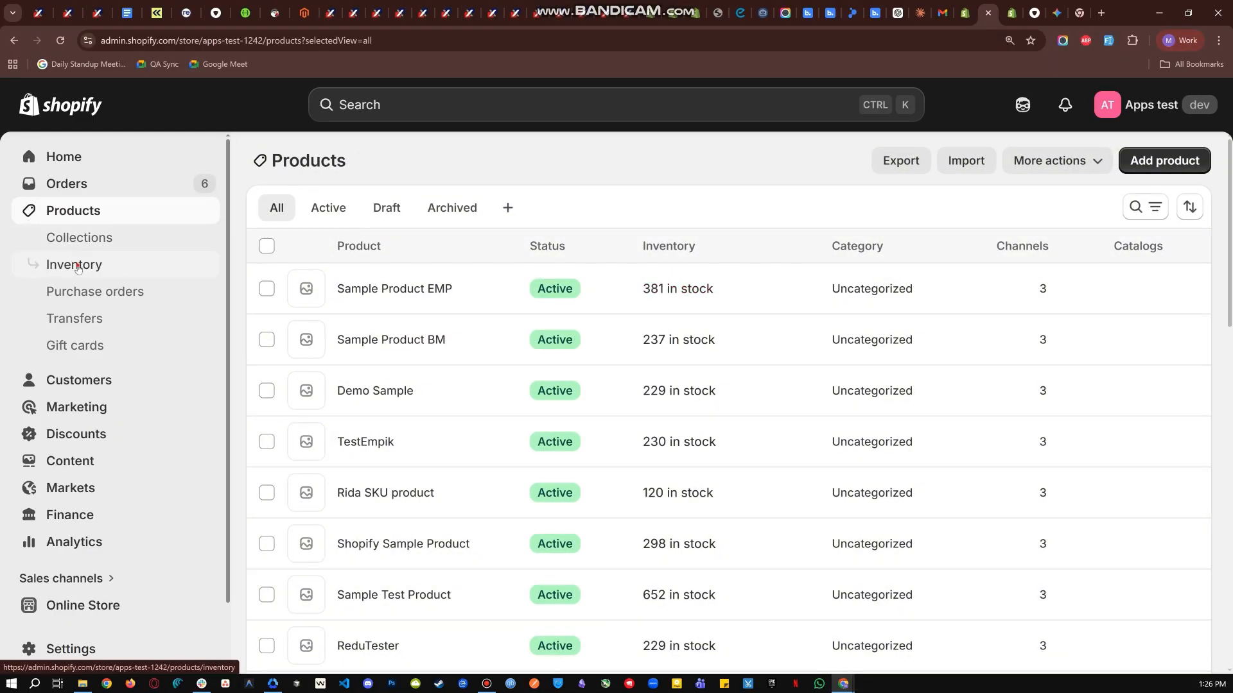
{"action": "left_click", "coordinate": [77, 267]}
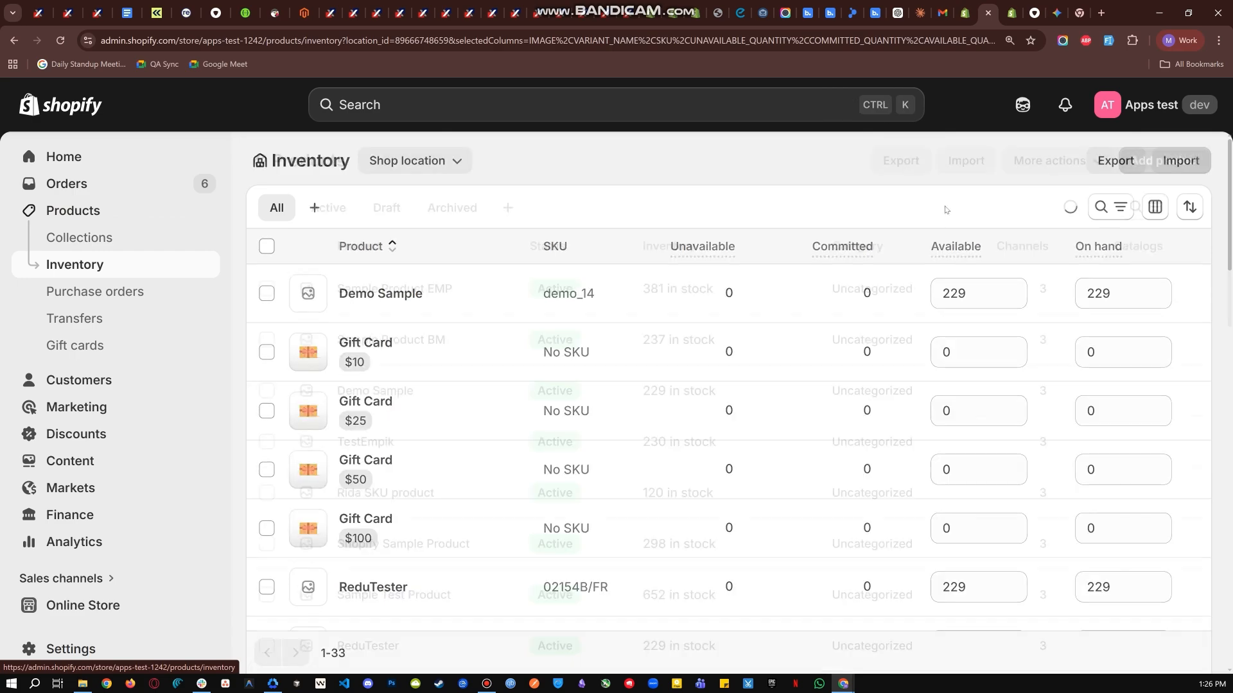
{"action": "left_click", "coordinate": [1102, 210]}
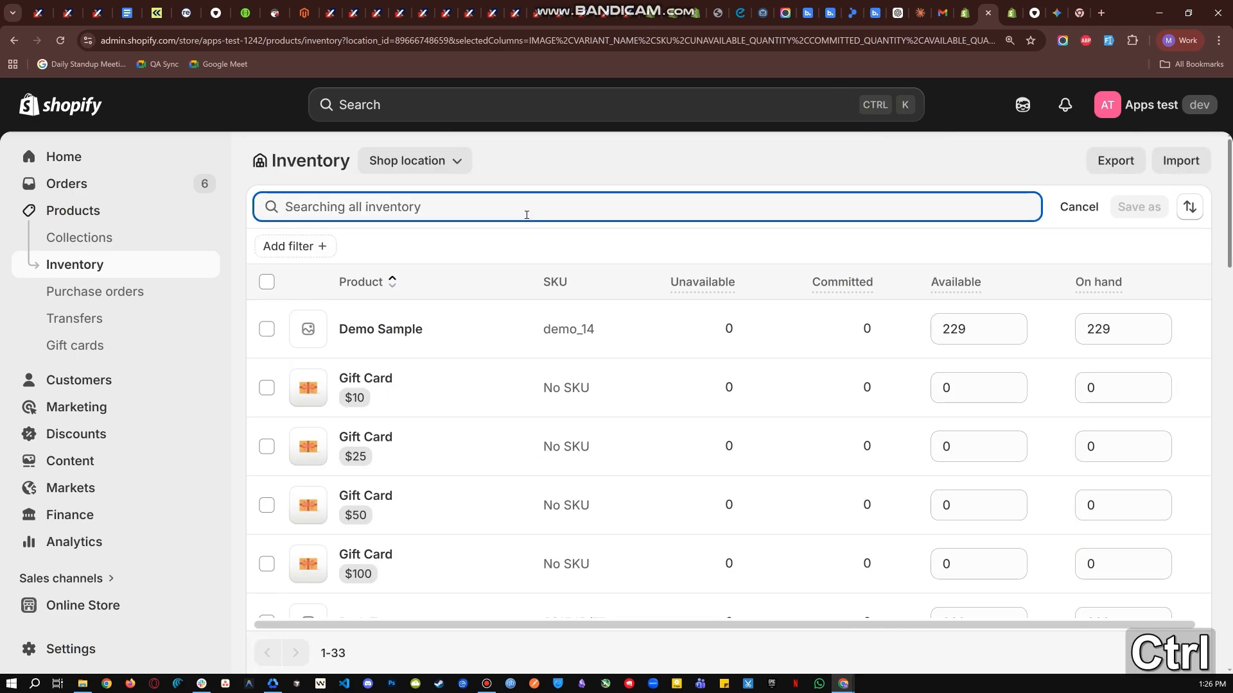
{"action": "key", "text": "ctrl+v"}
{"action": "double_click", "coordinate": [961, 328]}
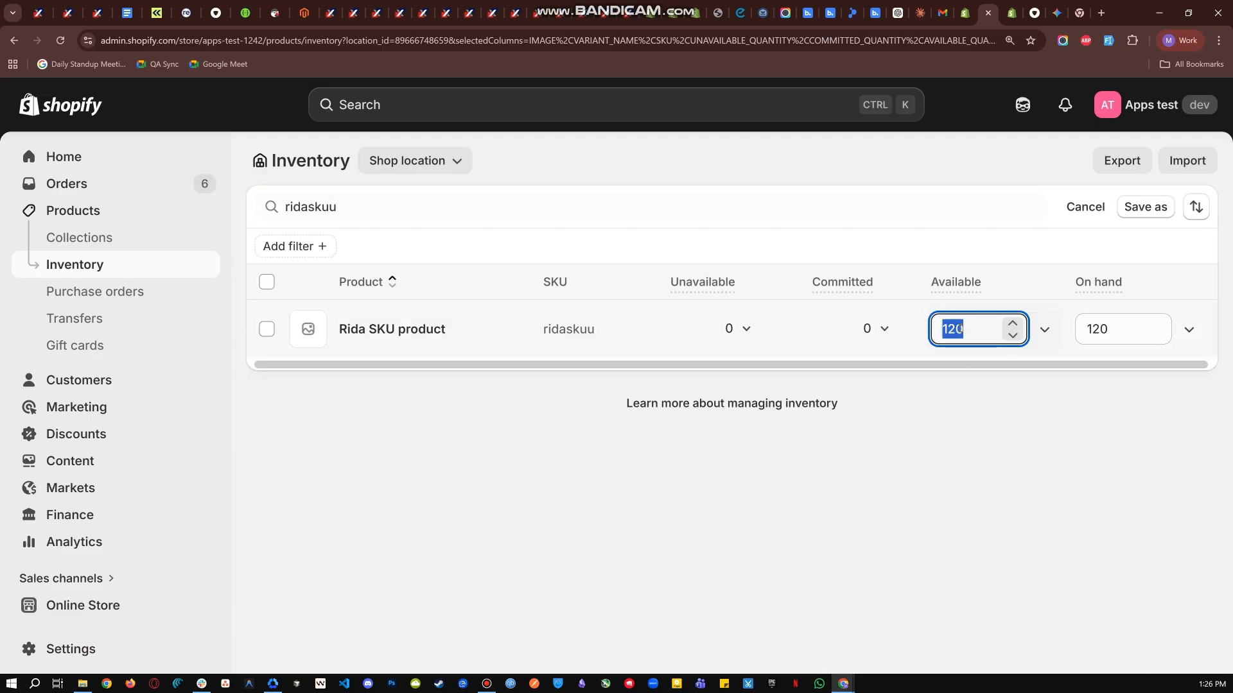
{"action": "type", "text": "442"}
{"action": "left_click", "coordinate": [904, 104]}
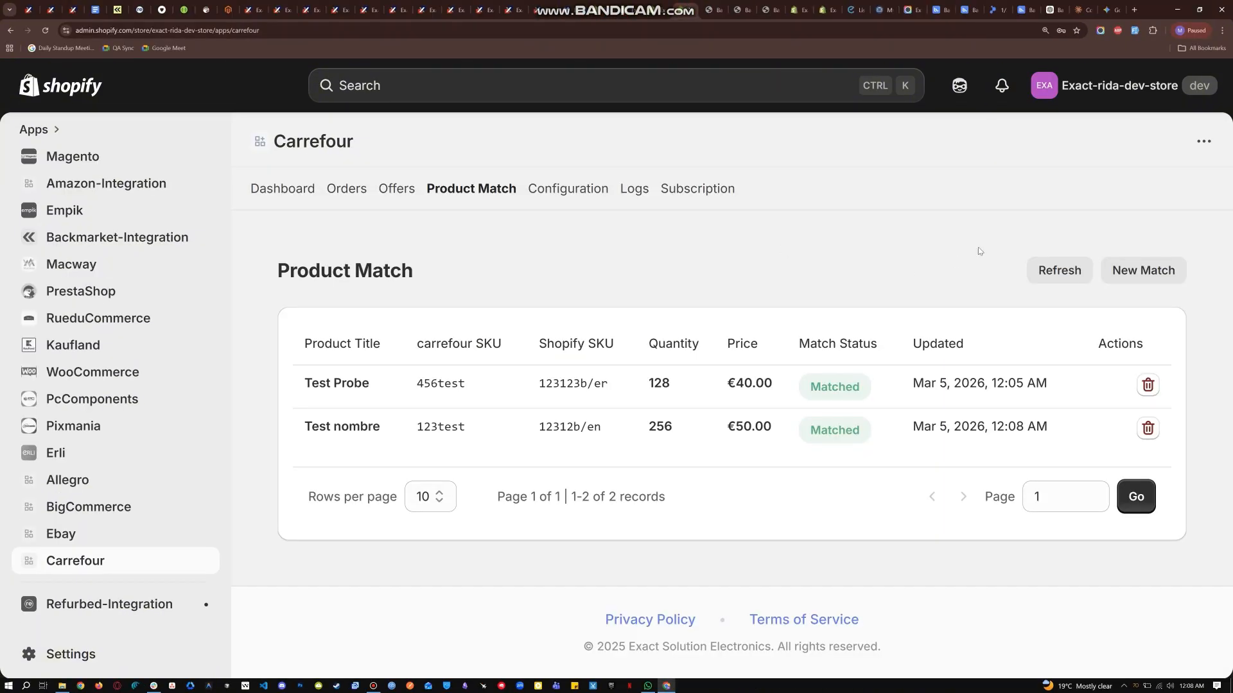
Step: Refresh the Carrefour product match list and check the Test nombre row's quantity and match status
{"action": "left_click", "coordinate": [1056, 271]}
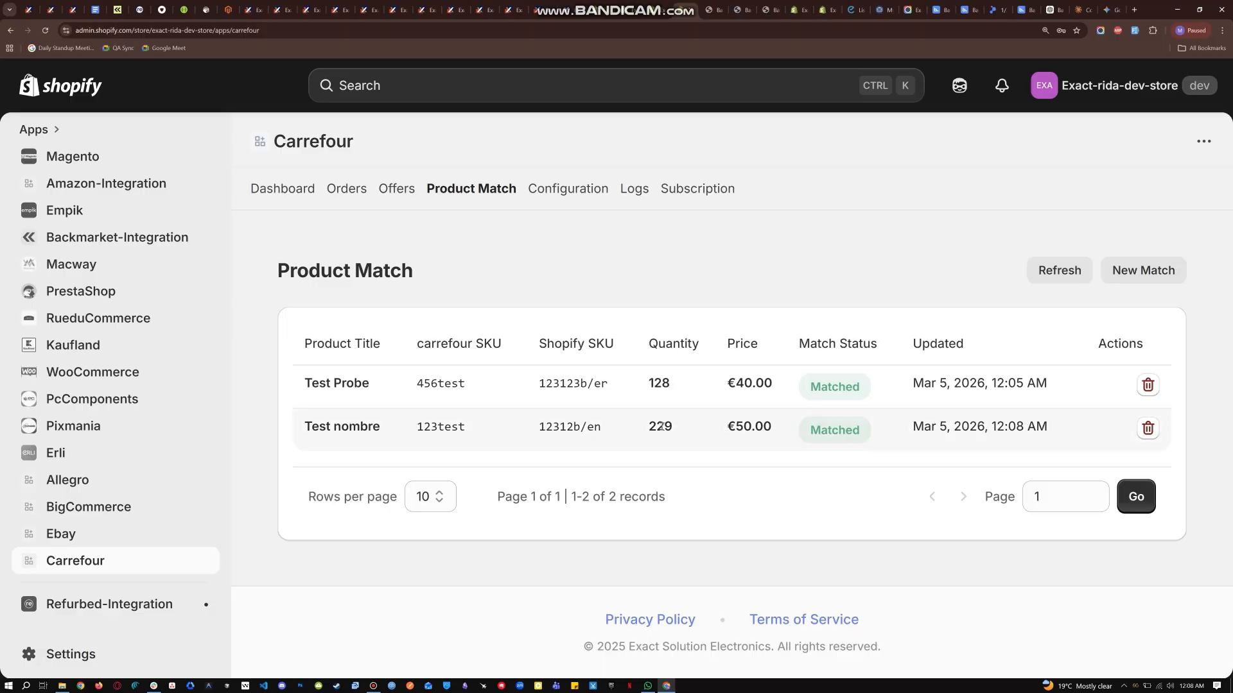
{"action": "left_click_drag", "start_coordinate": [675, 428], "coordinate": [642, 432]}
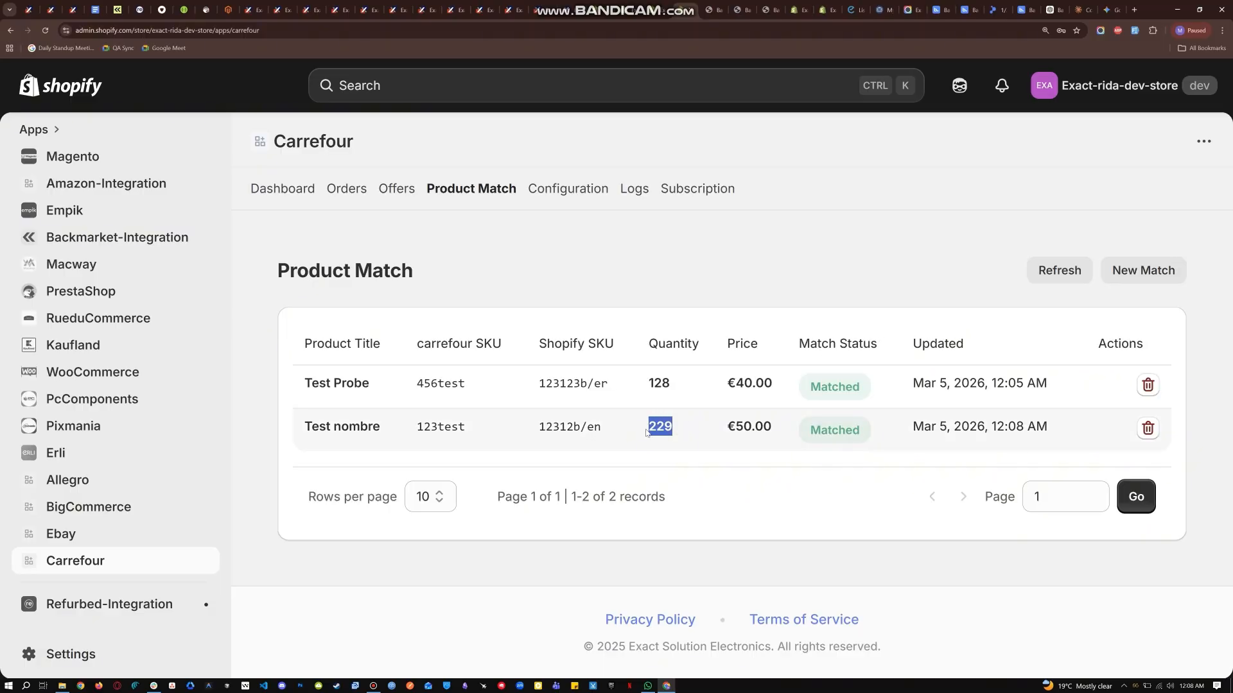
{"action": "left_click_drag", "start_coordinate": [696, 425], "coordinate": [642, 431]}
{"action": "left_click", "coordinate": [684, 428]}
{"action": "left_click", "coordinate": [810, 423]}
{"action": "left_click_drag", "start_coordinate": [840, 431], "coordinate": [914, 429]}
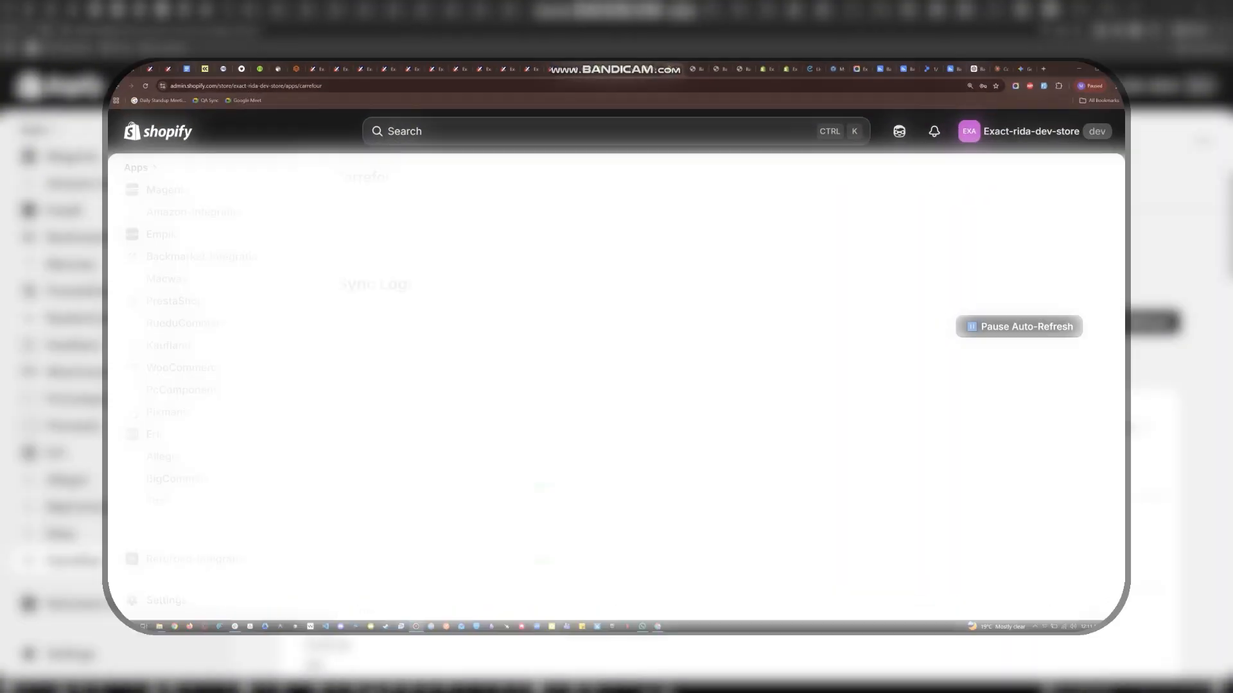
Step: Examine the SKU and sync type of the latest entry in the Carrefour sync logs
{"action": "left_click_drag", "start_coordinate": [269, 274], "coordinate": [403, 280]}
{"action": "left_click", "coordinate": [411, 282]}
{"action": "scroll", "coordinate": [449, 295], "scroll_direction": "down", "scroll_amount": 1}
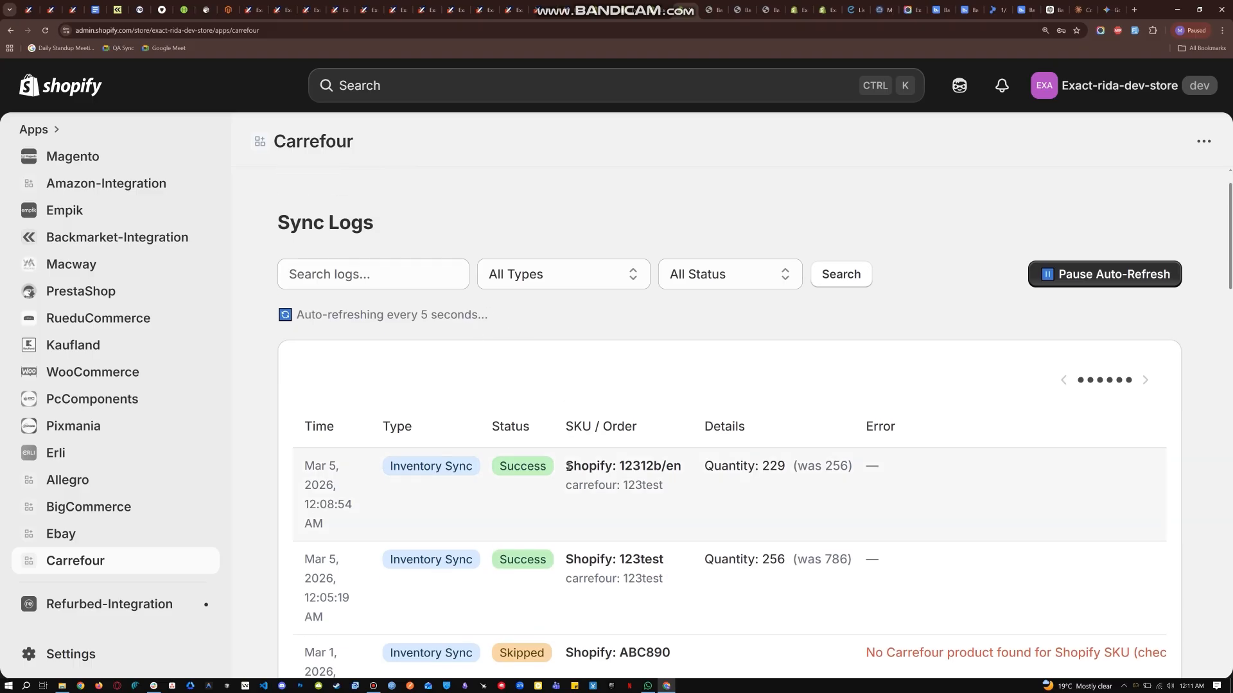
{"action": "left_click_drag", "start_coordinate": [568, 466], "coordinate": [690, 481]}
{"action": "left_click", "coordinate": [691, 481]}
{"action": "left_click_drag", "start_coordinate": [386, 469], "coordinate": [449, 478]}
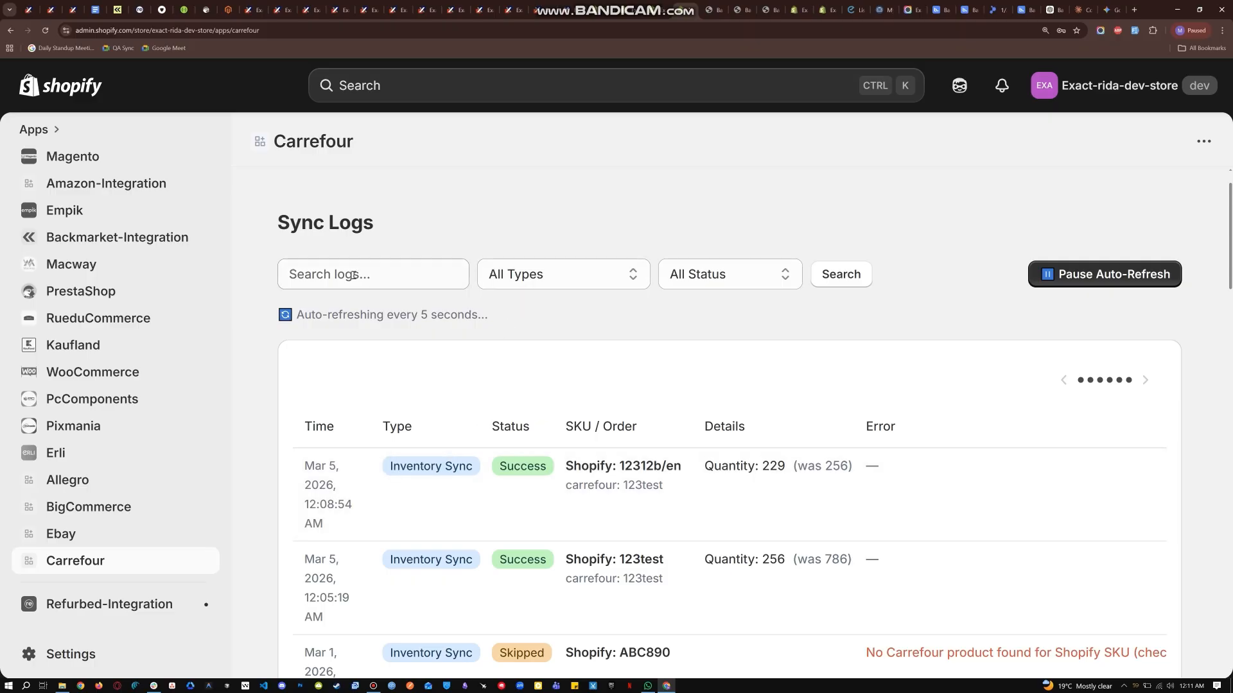
Step: Filter the sync logs by the Inventory Sync type and the Success status
{"action": "left_click", "coordinate": [515, 278]}
{"action": "left_click", "coordinate": [552, 321]}
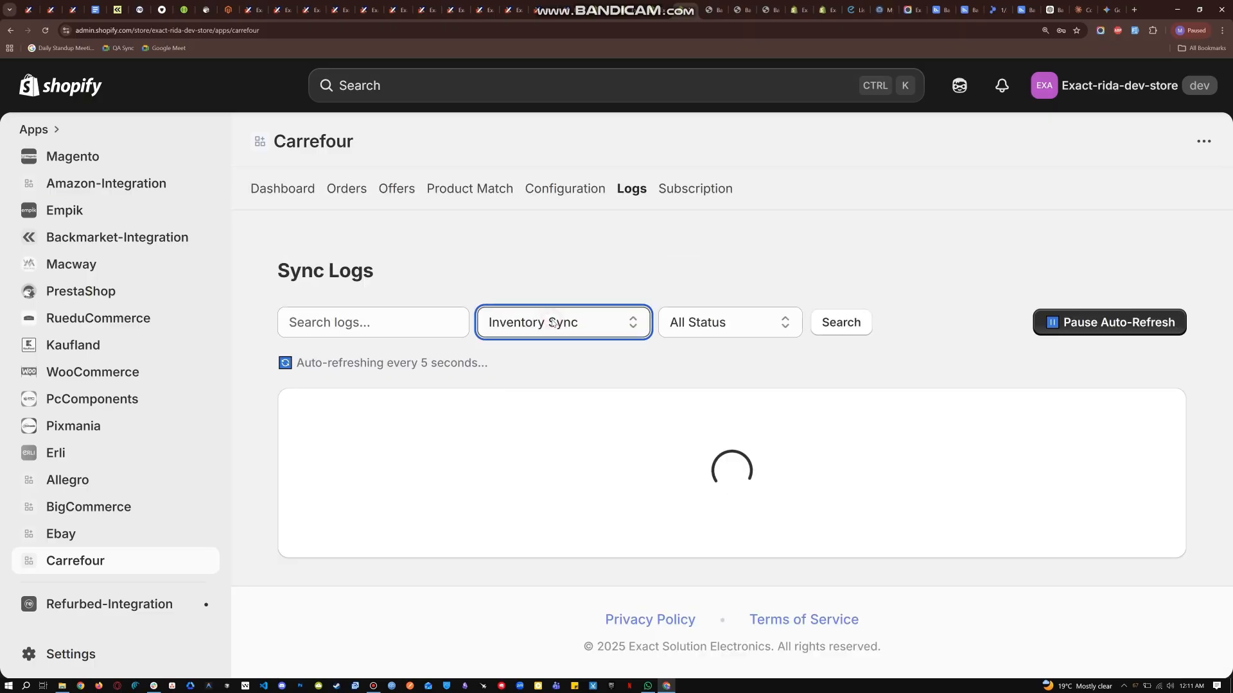
{"action": "left_click", "coordinate": [707, 324]}
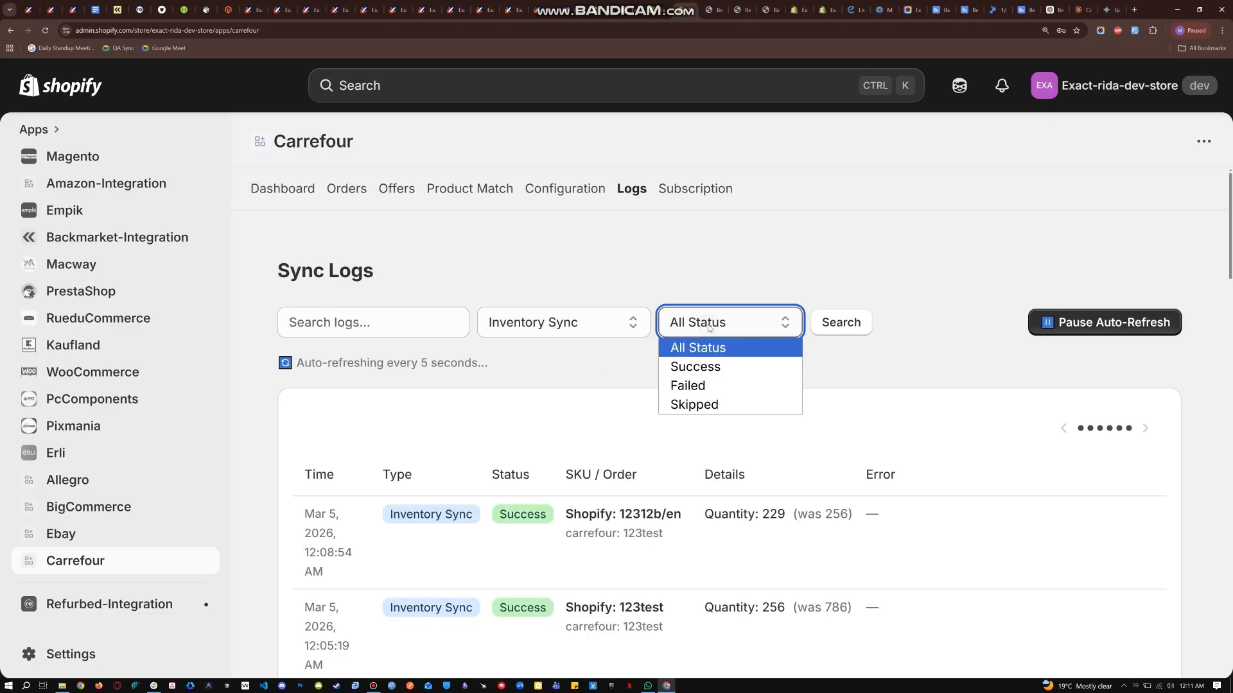
{"action": "left_click", "coordinate": [716, 374]}
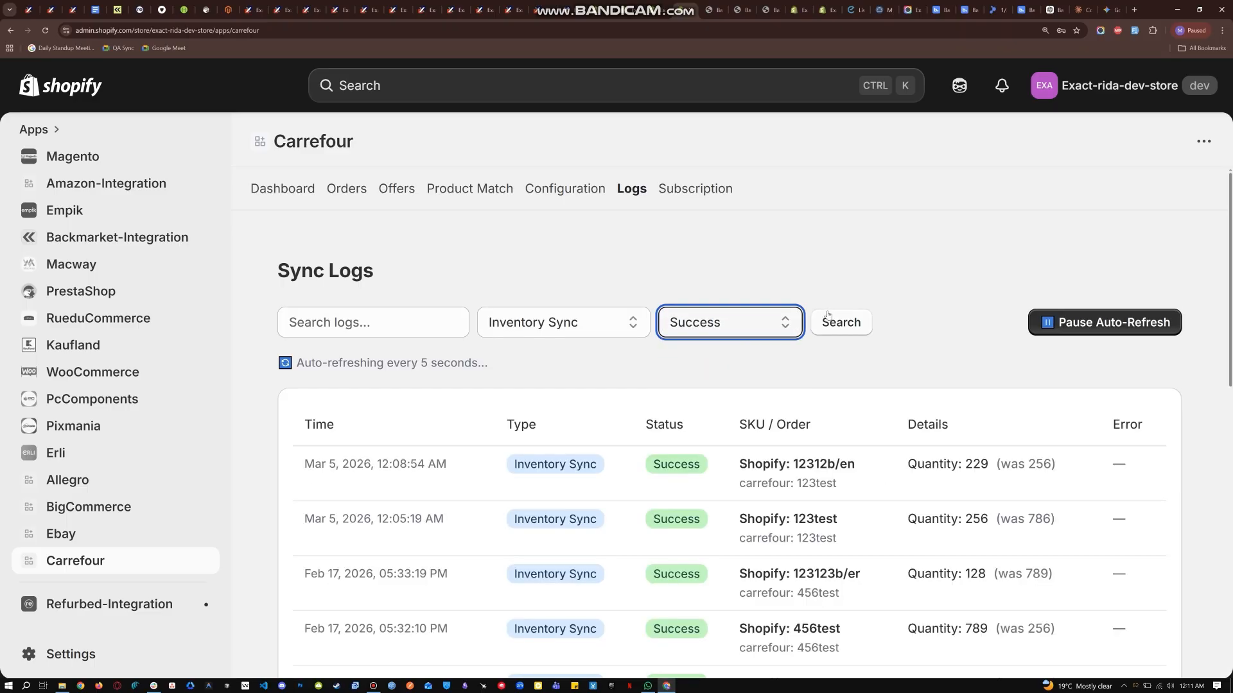
Step: View the Inventory Sync logs with Failed and Skipped status, and reset the status filter to All Status
{"action": "left_click", "coordinate": [704, 332]}
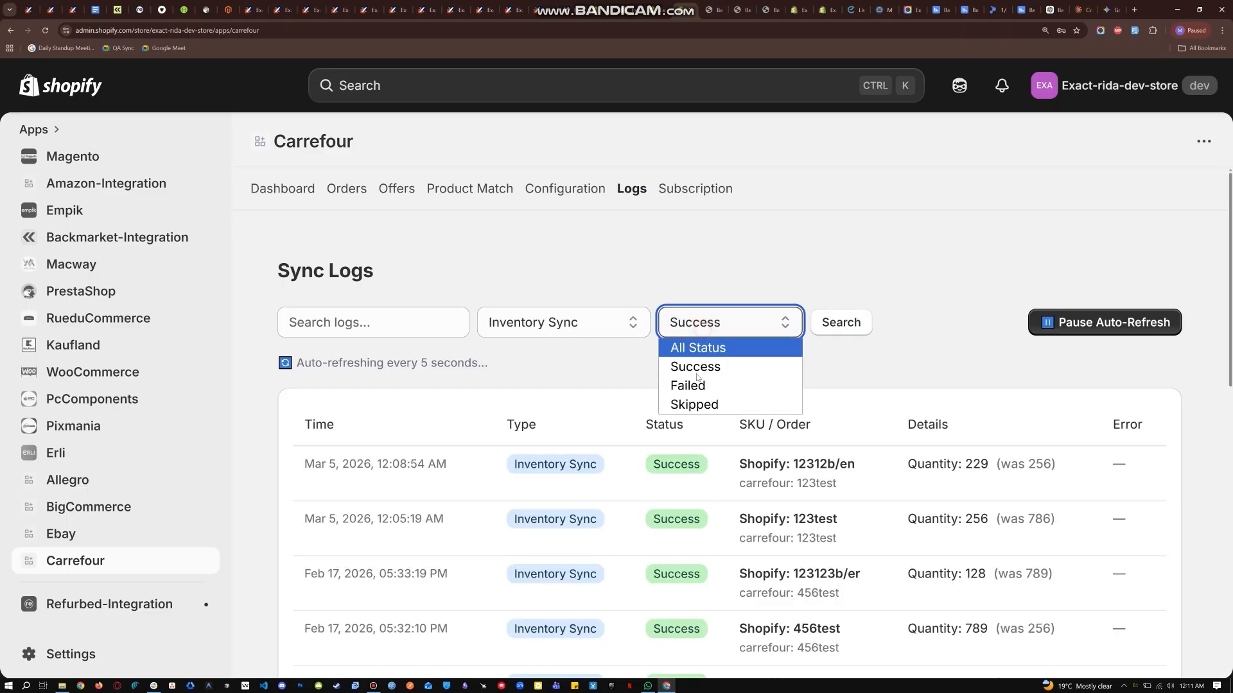
{"action": "left_click", "coordinate": [696, 388]}
{"action": "left_click", "coordinate": [725, 340]}
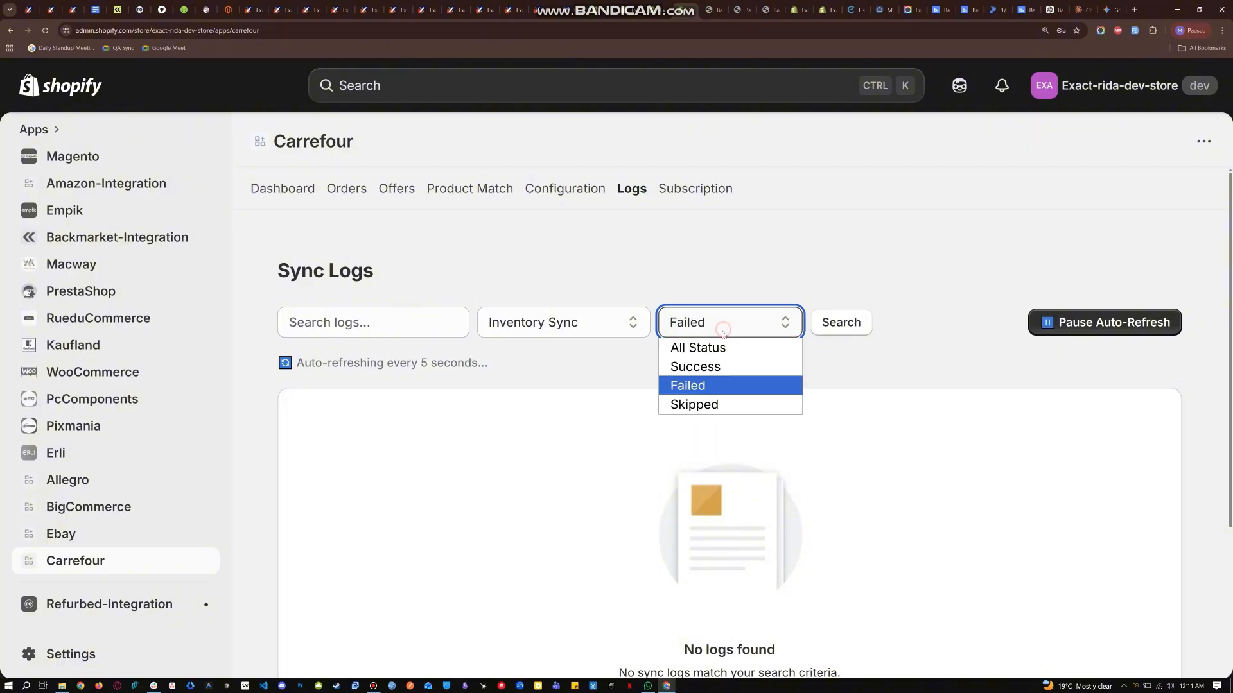
{"action": "left_click", "coordinate": [706, 400]}
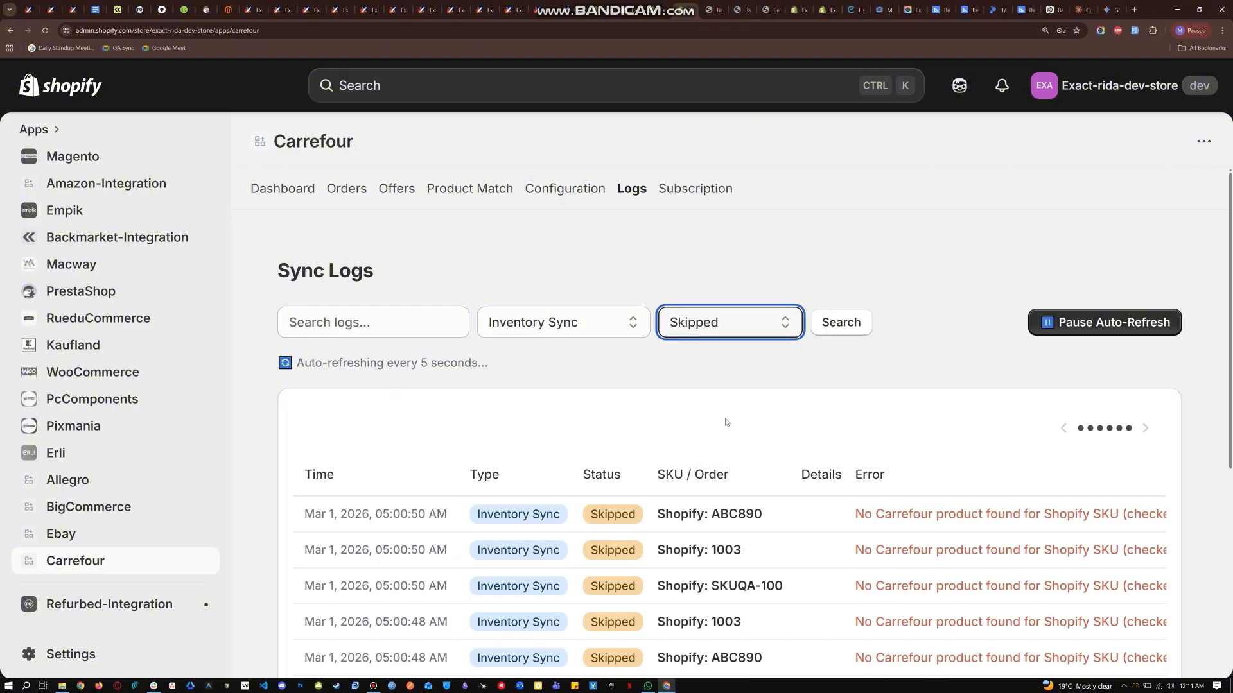
{"action": "left_click", "coordinate": [710, 322]}
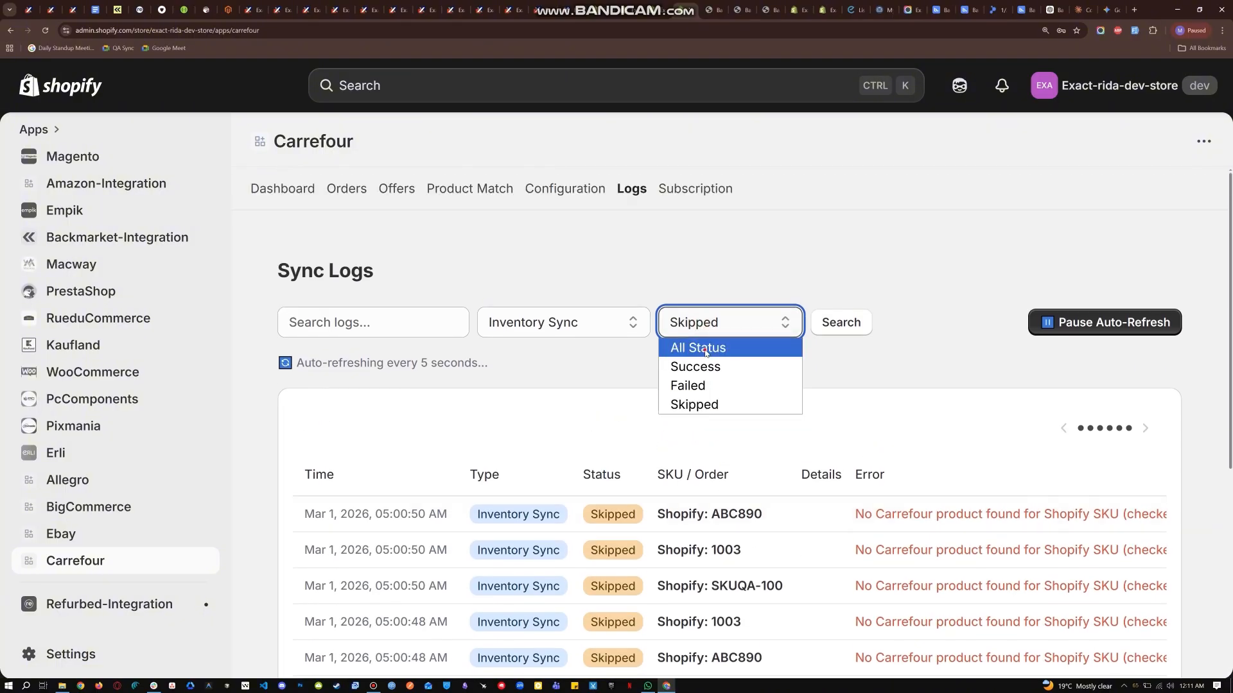
{"action": "left_click", "coordinate": [706, 349]}
{"action": "scroll", "coordinate": [706, 352], "scroll_direction": "down", "scroll_amount": 1}
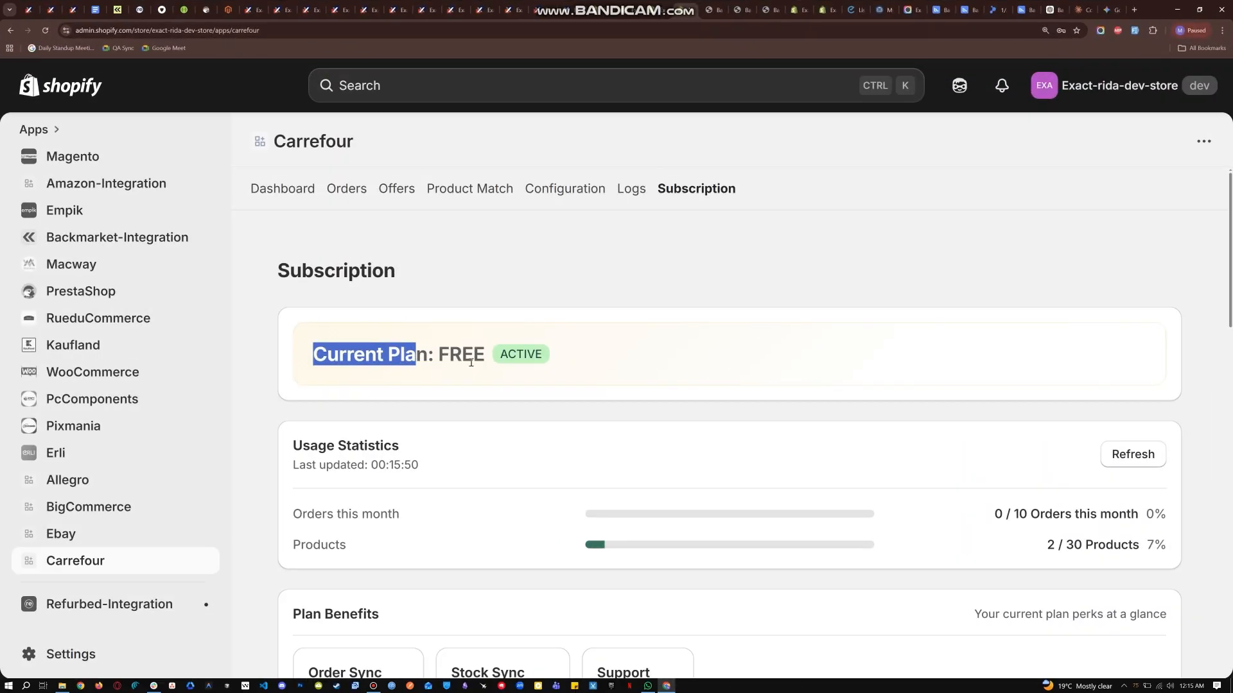
Step: Review the current plan and the orders and products usage statistics on the Subscription page
{"action": "left_click_drag", "start_coordinate": [470, 363], "coordinate": [554, 367]}
{"action": "left_click", "coordinate": [553, 369]}
{"action": "scroll", "coordinate": [539, 388], "scroll_direction": "down", "scroll_amount": 1}
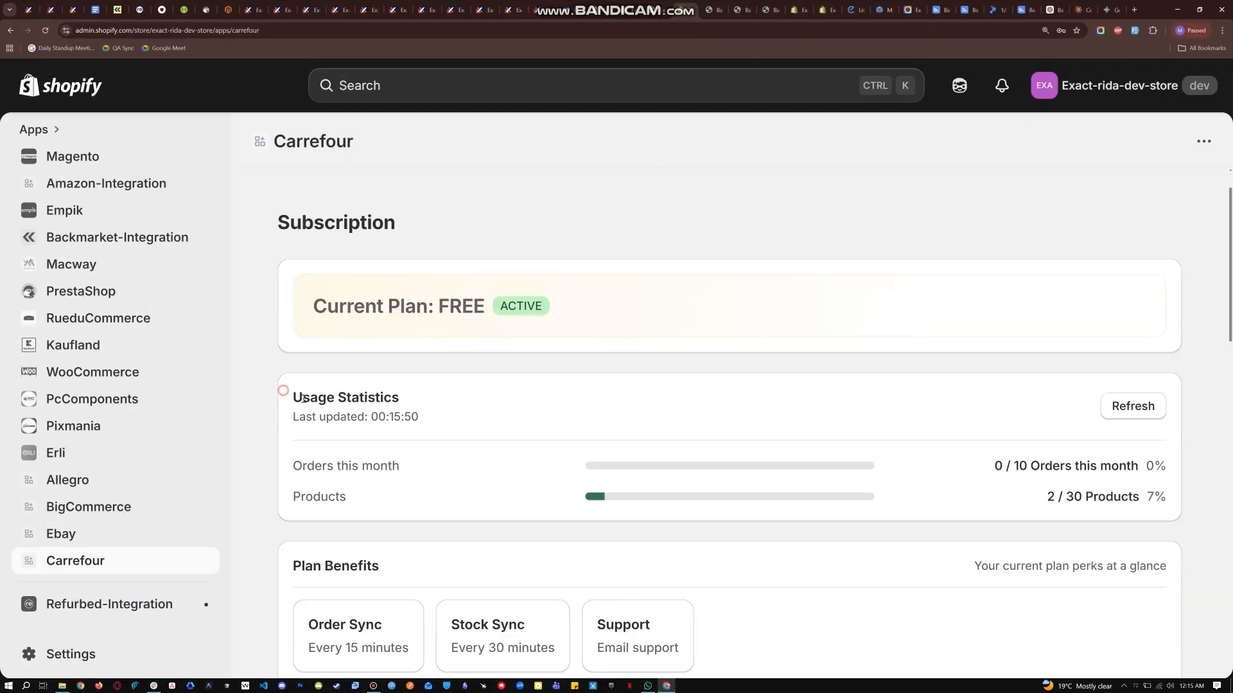
{"action": "left_click_drag", "start_coordinate": [283, 390], "coordinate": [462, 418]}
{"action": "left_click", "coordinate": [461, 415]}
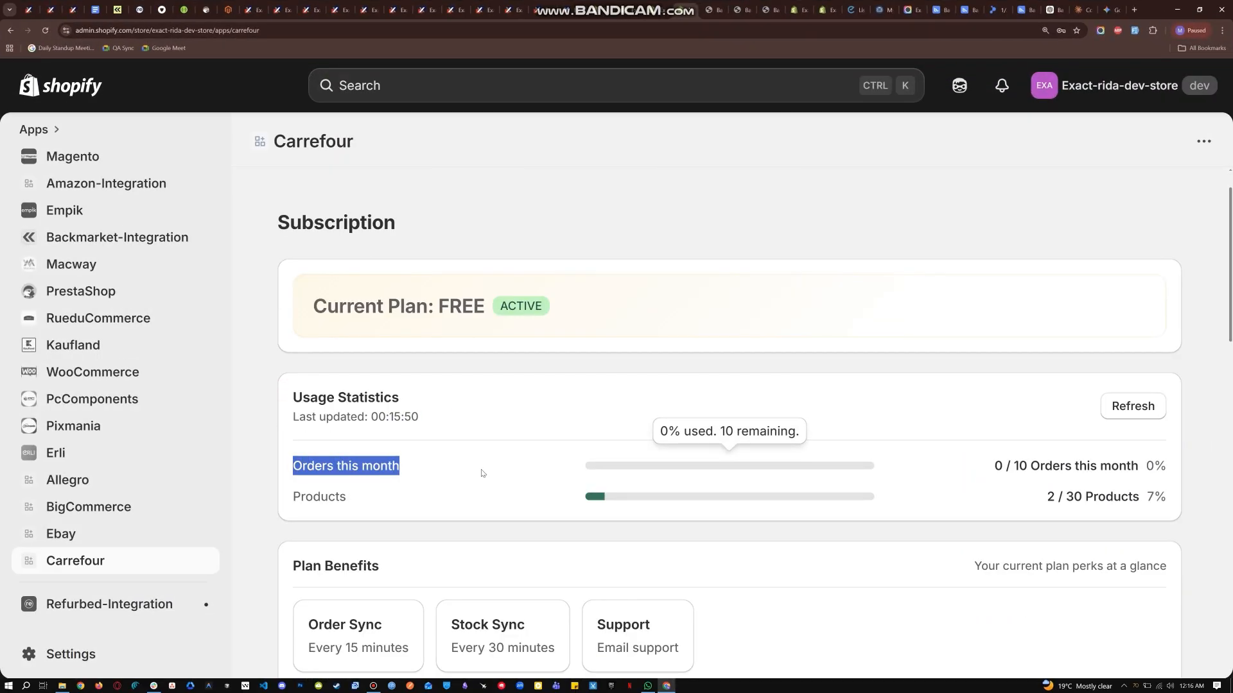
{"action": "left_click", "coordinate": [290, 492]}
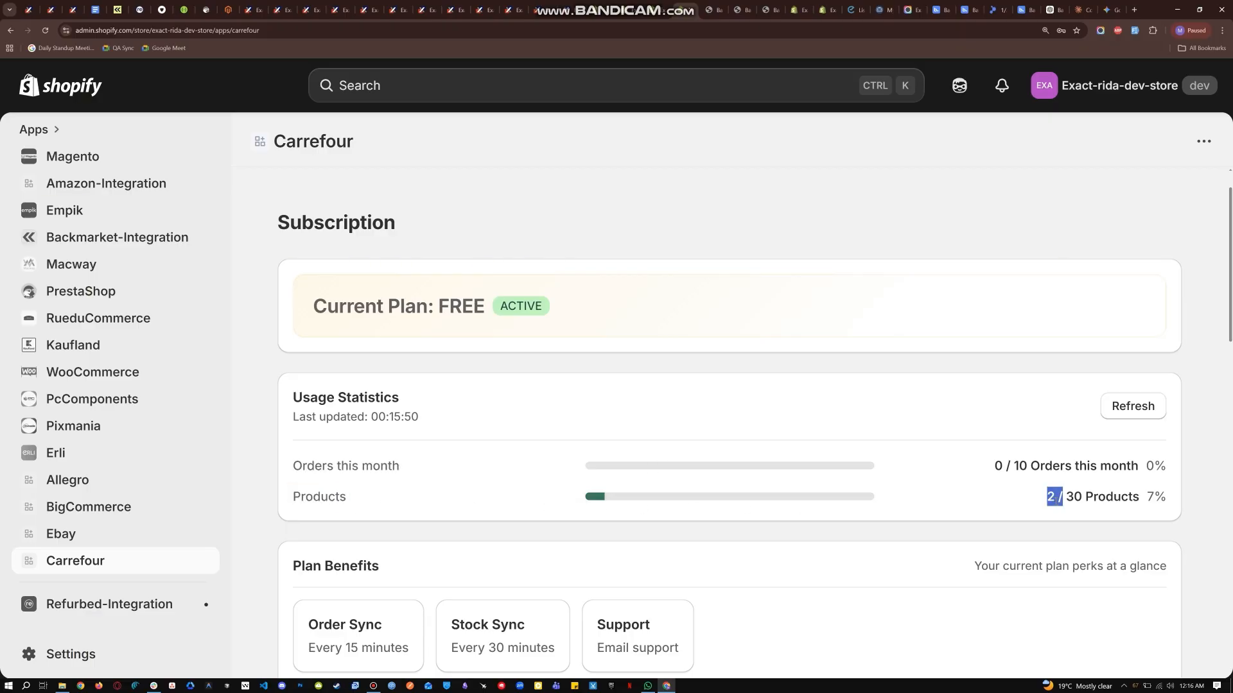
Step: Review the order sync, stock sync and support benefits of the current subscription plan
{"action": "scroll", "coordinate": [383, 479], "scroll_direction": "down", "scroll_amount": 2}
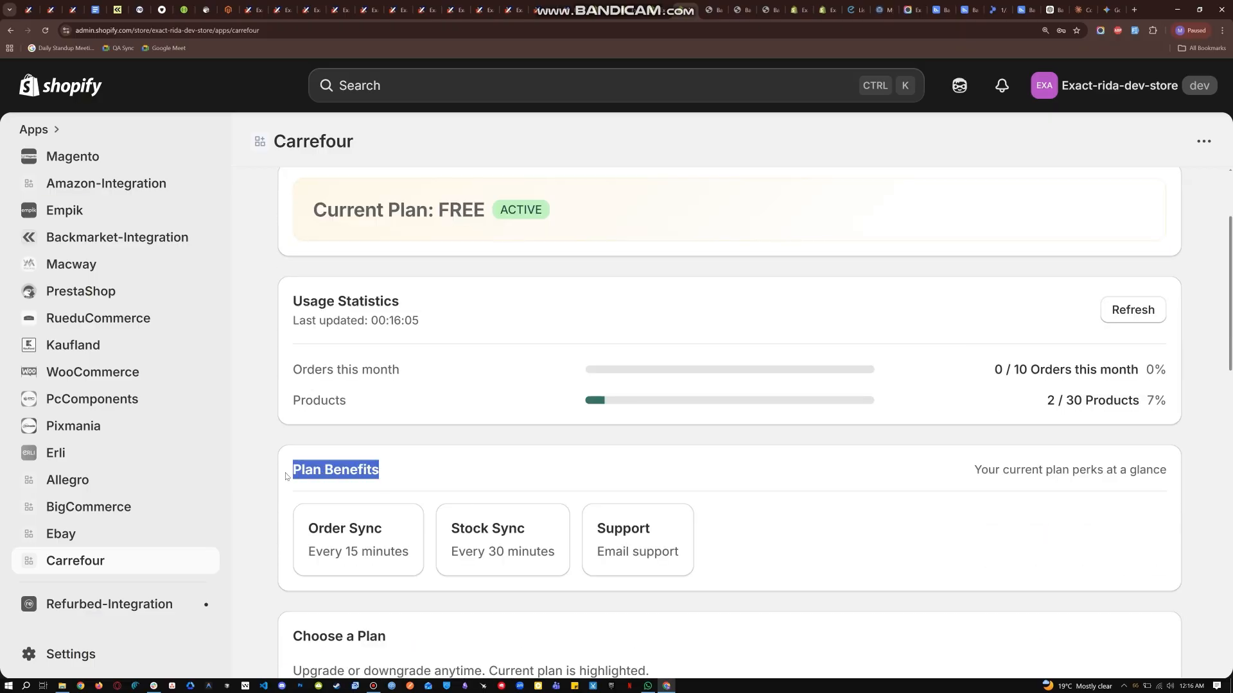
{"action": "left_click", "coordinate": [382, 475]}
{"action": "scroll", "coordinate": [381, 475], "scroll_direction": "down", "scroll_amount": 2}
{"action": "left_click_drag", "start_coordinate": [296, 431], "coordinate": [436, 455]}
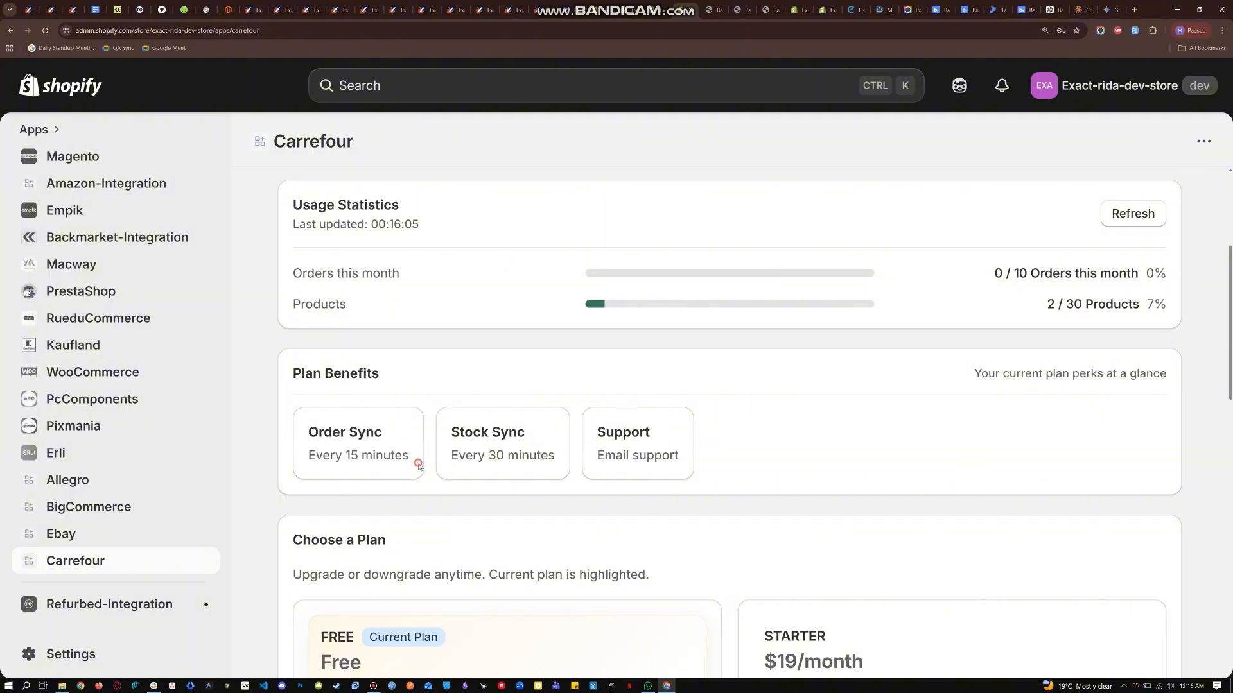
{"action": "left_click_drag", "start_coordinate": [550, 472], "coordinate": [572, 474]}
{"action": "left_click_drag", "start_coordinate": [606, 429], "coordinate": [609, 427]}
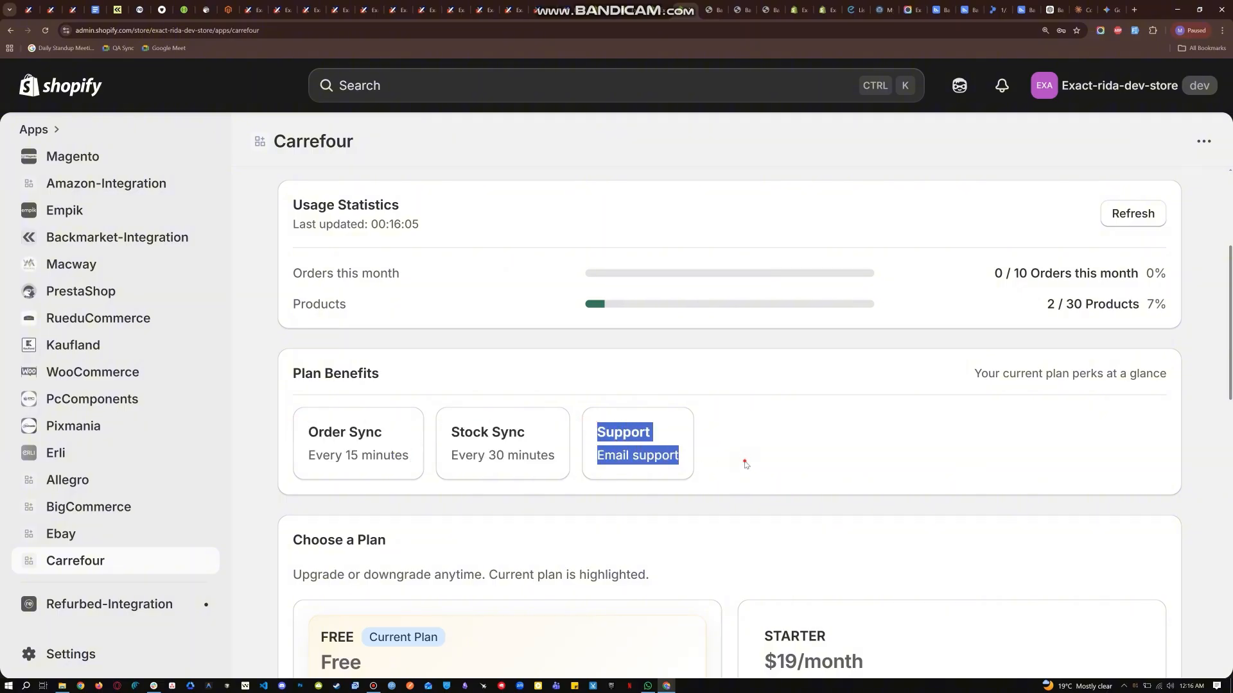
{"action": "left_click", "coordinate": [745, 463]}
Step: Compare the order limits, product limits and sync intervals of the Free, Starter, Growth and Professional plans
{"action": "scroll", "coordinate": [739, 461], "scroll_direction": "down", "scroll_amount": 4}
{"action": "left_click_drag", "start_coordinate": [295, 347], "coordinate": [621, 591]}
{"action": "left_click", "coordinate": [613, 588]}
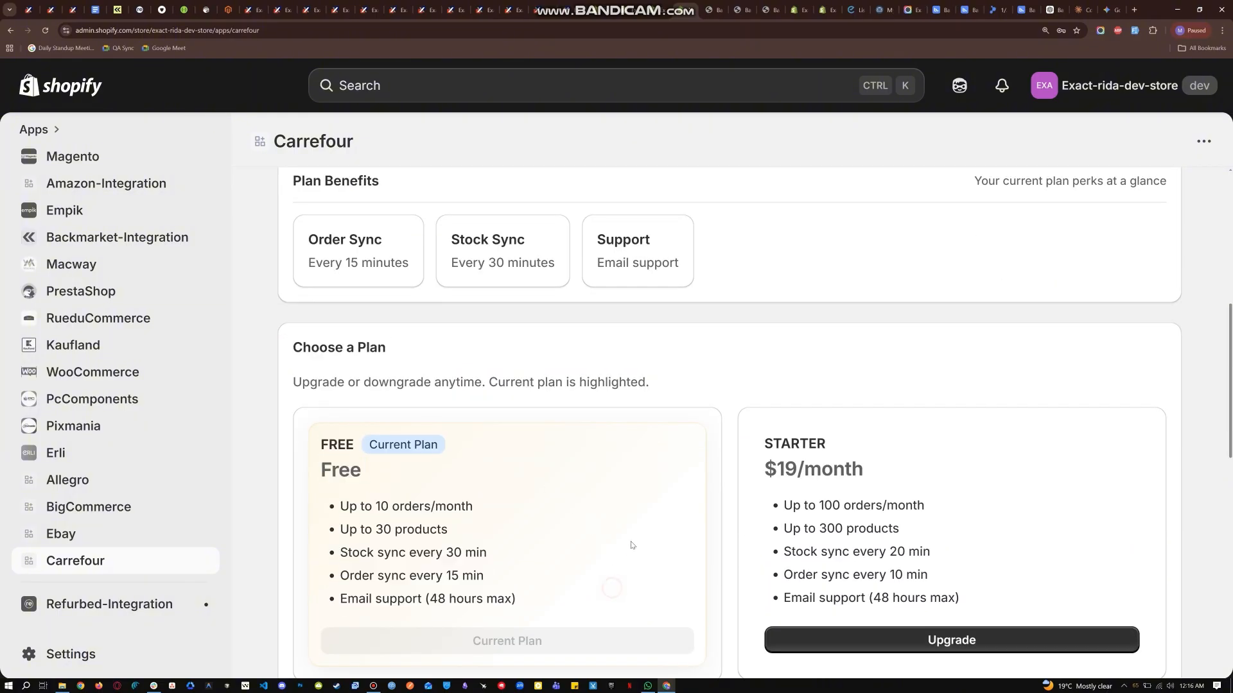
{"action": "scroll", "coordinate": [631, 545], "scroll_direction": "down", "scroll_amount": 4}
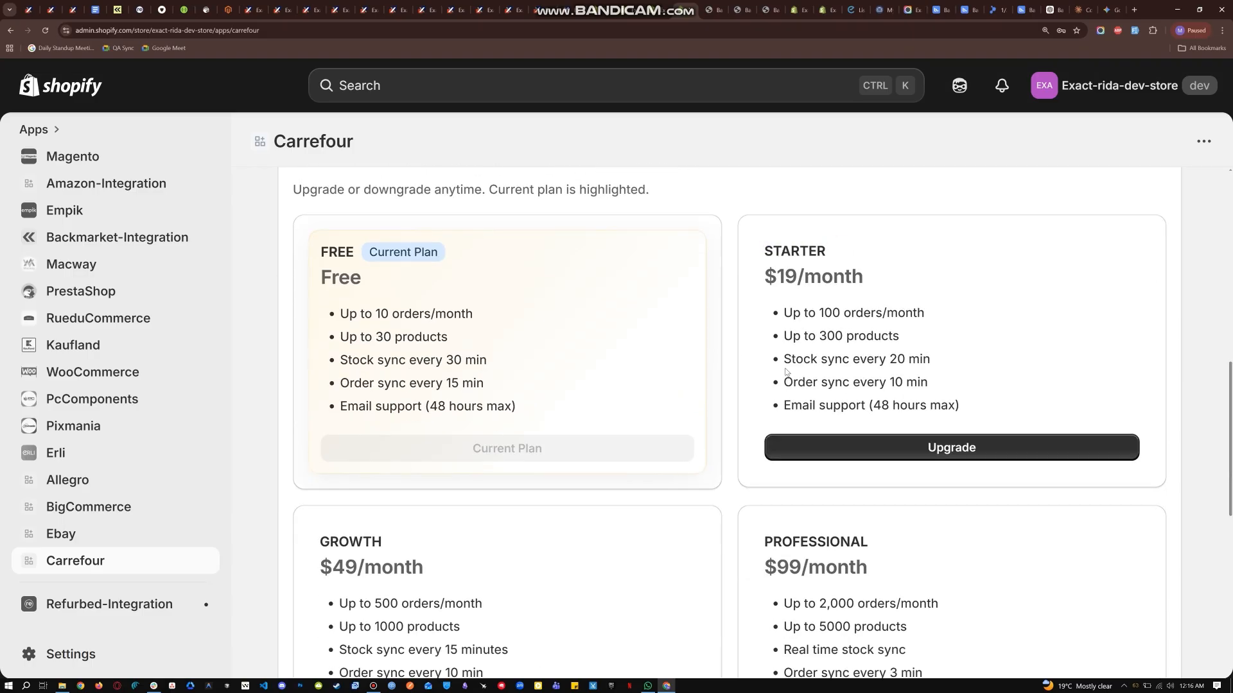
{"action": "scroll", "coordinate": [795, 354], "scroll_direction": "down", "scroll_amount": 4}
{"action": "left_click_drag", "start_coordinate": [319, 350], "coordinate": [461, 434]}
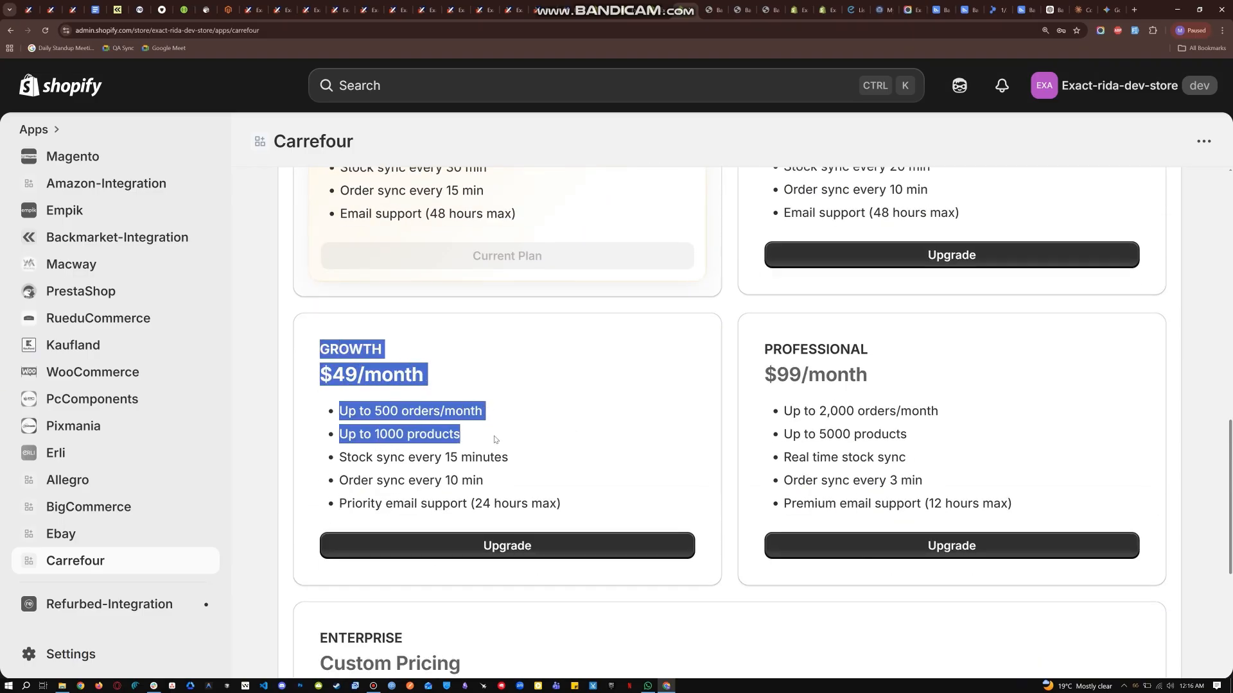
{"action": "left_click", "coordinate": [546, 402]}
{"action": "left_click_drag", "start_coordinate": [763, 349], "coordinate": [924, 481]}
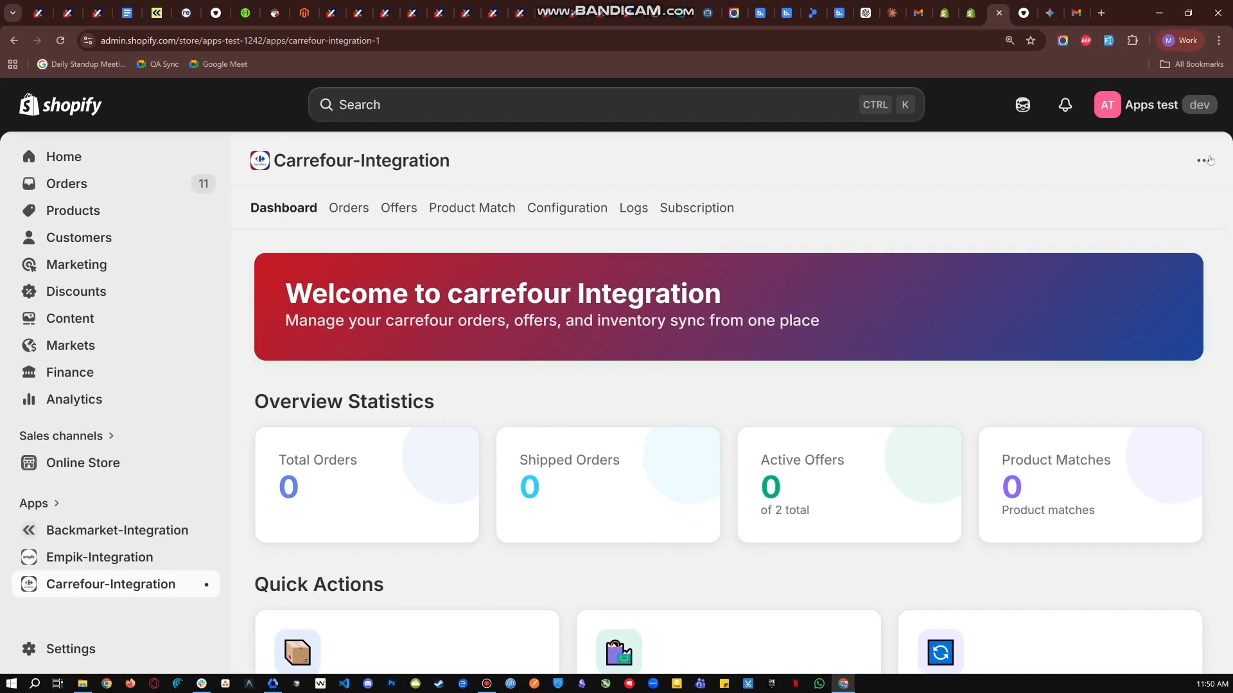
Step: Uninstall the Carrefour-Integration app from the store without giving a reason
{"action": "left_click", "coordinate": [1204, 162]}
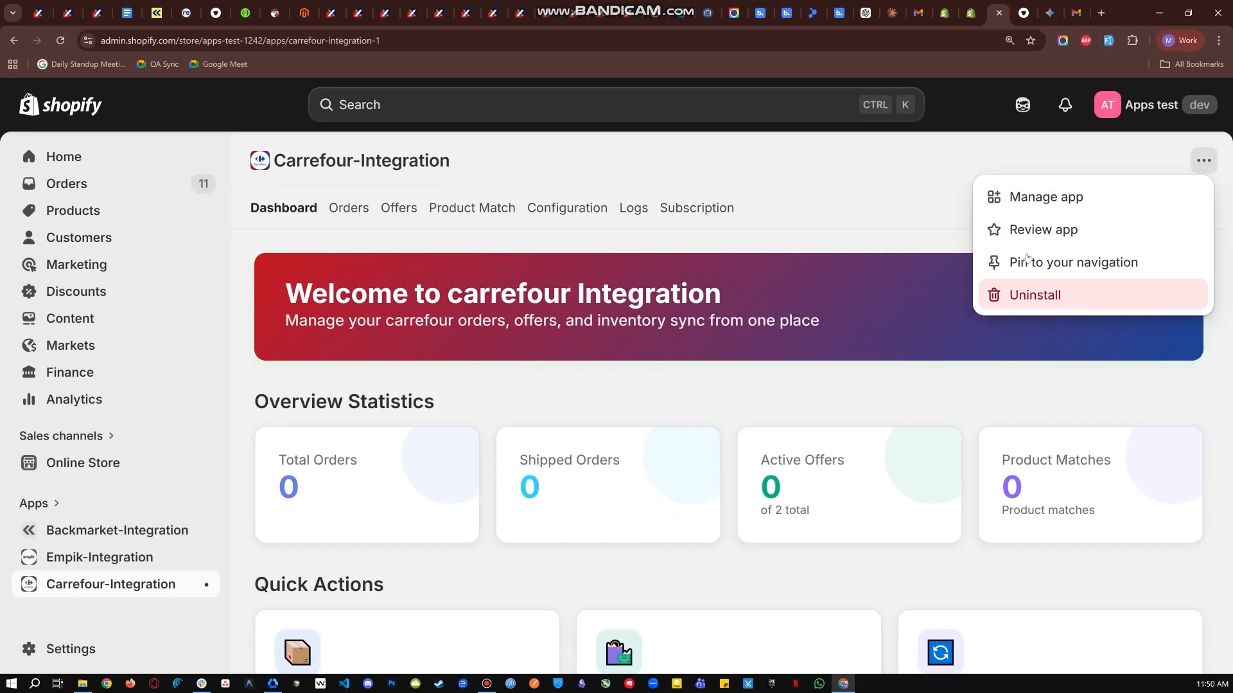
{"action": "left_click", "coordinate": [1016, 300]}
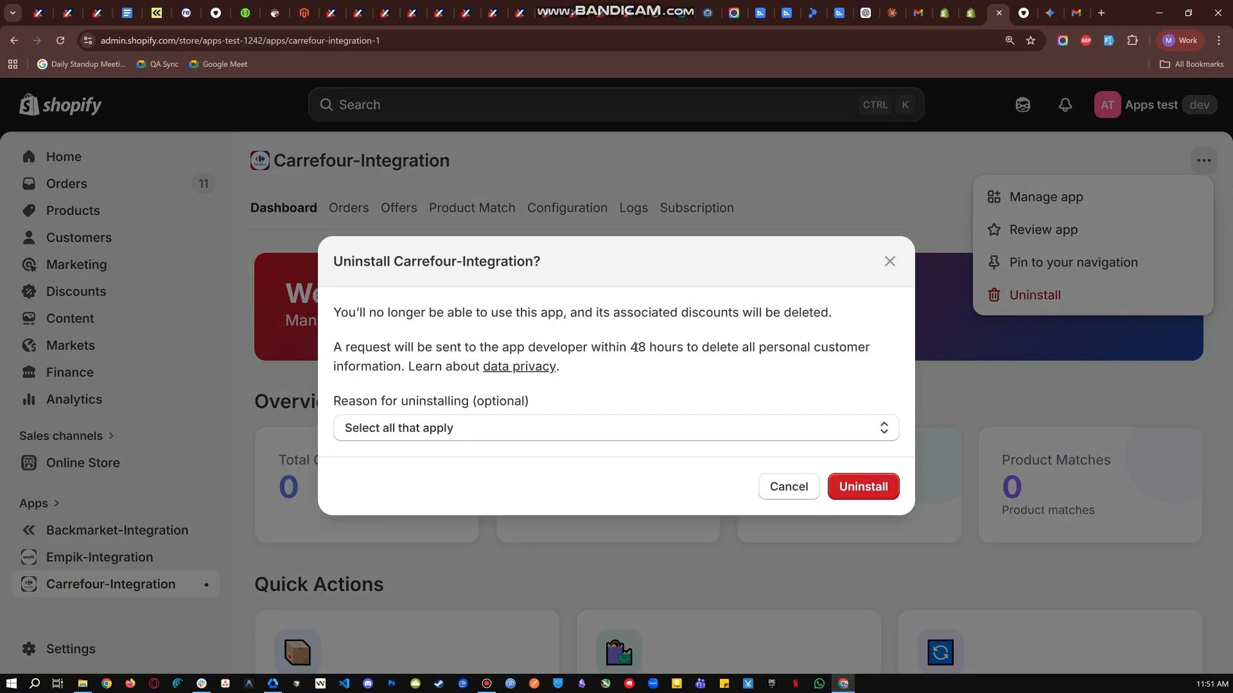
{"action": "left_click", "coordinate": [854, 488]}
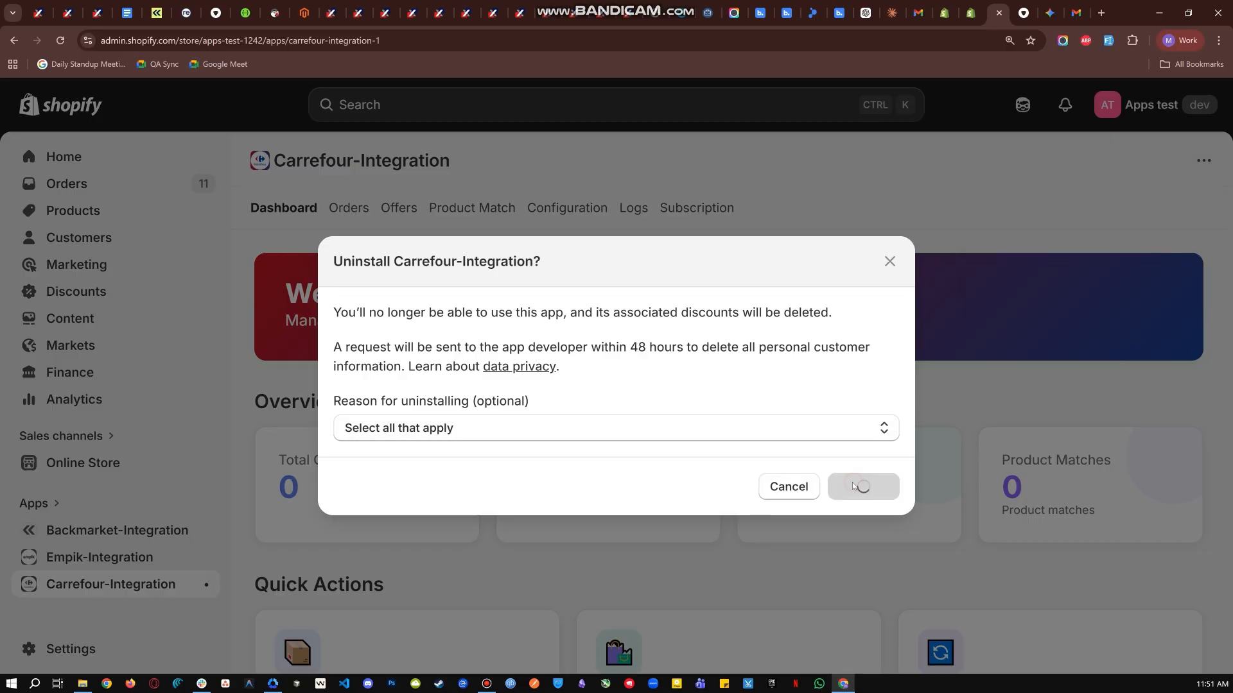